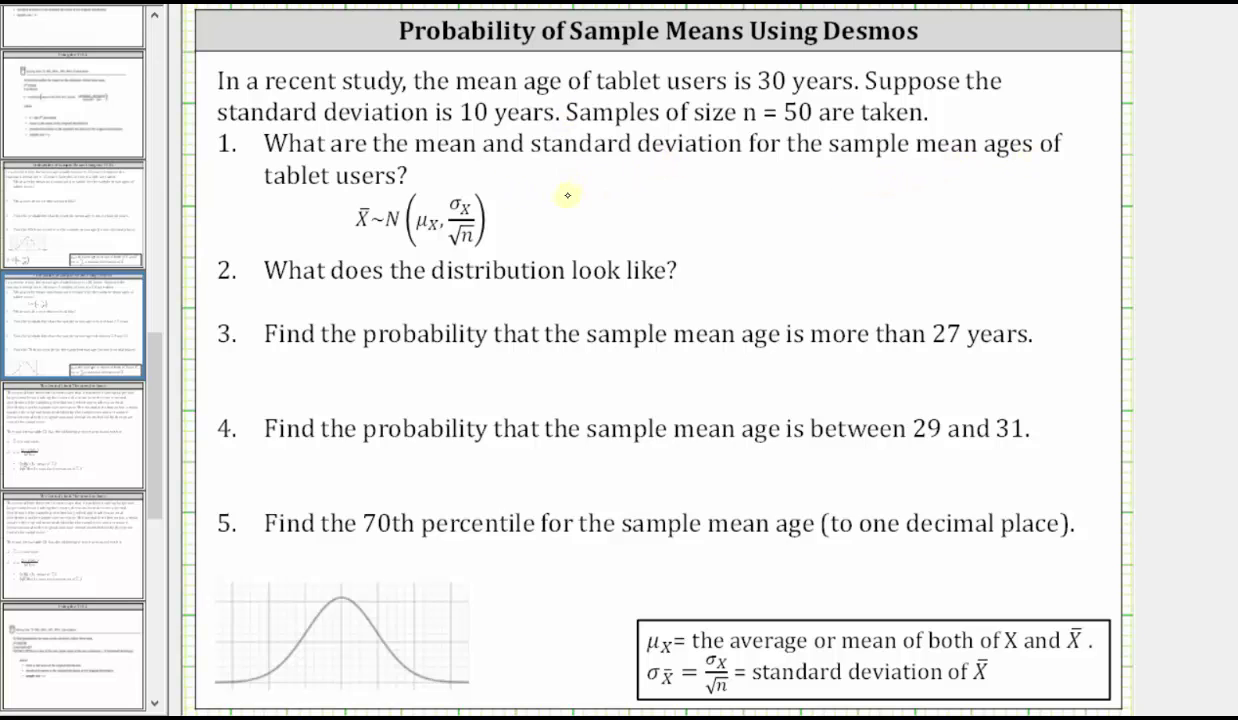
Step: Handwrite μx̄ = 30 years under question 1
{"action": "mouse_move", "coordinate": [541, 207]}
{"action": "left_mouse_down"}
{"action": "mouse_move", "coordinate": [582, 204]}
{"action": "mouse_move", "coordinate": [567, 199]}
{"action": "mouse_move", "coordinate": [607, 185]}
{"action": "left_mouse_up"}
{"action": "left_click_drag", "start_coordinate": [598, 193], "coordinate": [608, 191]}
{"action": "left_click_drag", "start_coordinate": [626, 180], "coordinate": [738, 185]}
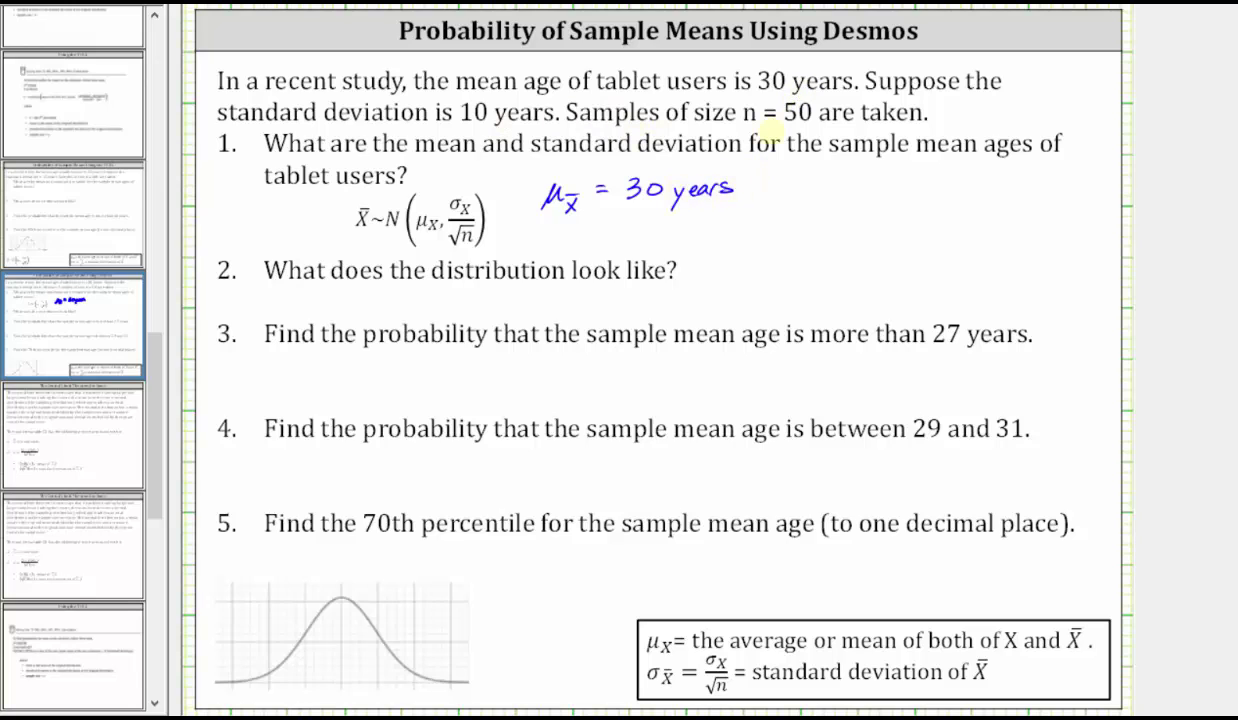
Step: Write σx̄ = 10/√50 ≈ after the mean and close the TI-84 calculator
{"action": "mouse_move", "coordinate": [790, 192]}
{"action": "left_mouse_down"}
{"action": "mouse_move", "coordinate": [806, 184]}
{"action": "mouse_move", "coordinate": [812, 195]}
{"action": "left_mouse_up"}
{"action": "left_click_drag", "start_coordinate": [877, 166], "coordinate": [897, 182]}
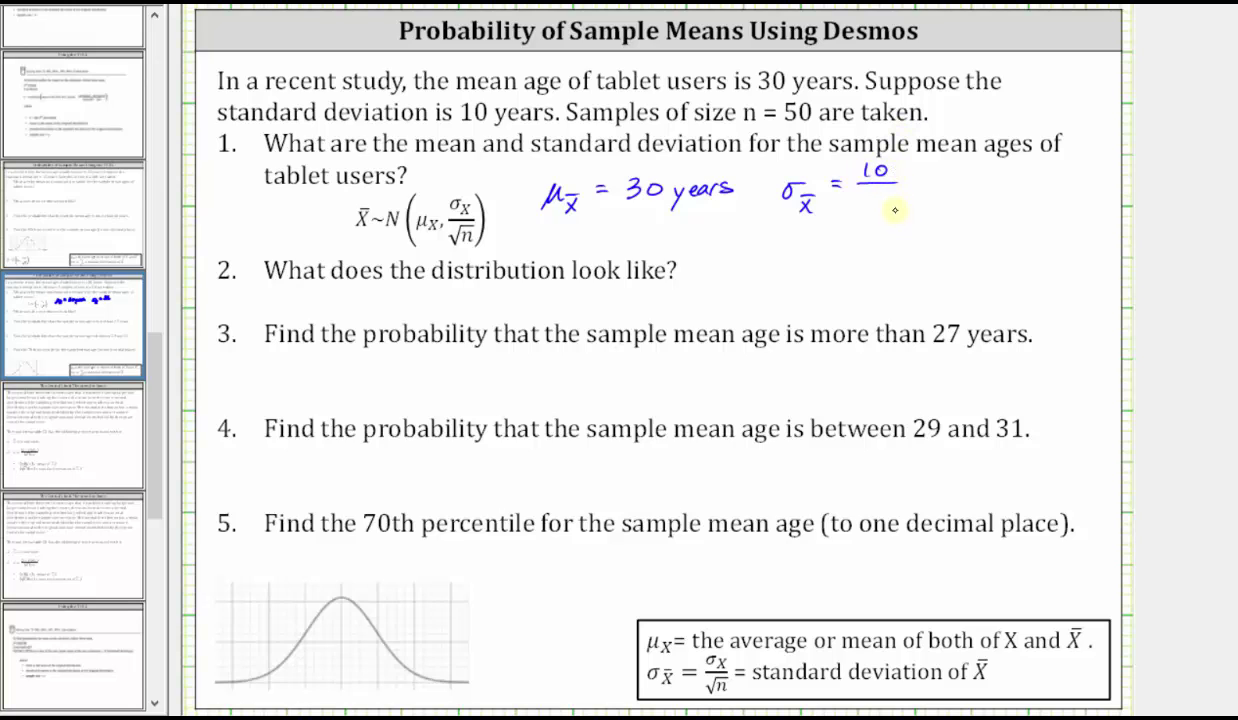
{"action": "left_click_drag", "start_coordinate": [825, 196], "coordinate": [866, 182]}
{"action": "mouse_move", "coordinate": [853, 190]}
{"action": "left_mouse_down"}
{"action": "mouse_move", "coordinate": [845, 206]}
{"action": "mouse_move", "coordinate": [863, 191]}
{"action": "left_mouse_up"}
{"action": "left_click_drag", "start_coordinate": [909, 185], "coordinate": [927, 182]}
{"action": "left_click_drag", "start_coordinate": [909, 193], "coordinate": [927, 190]}
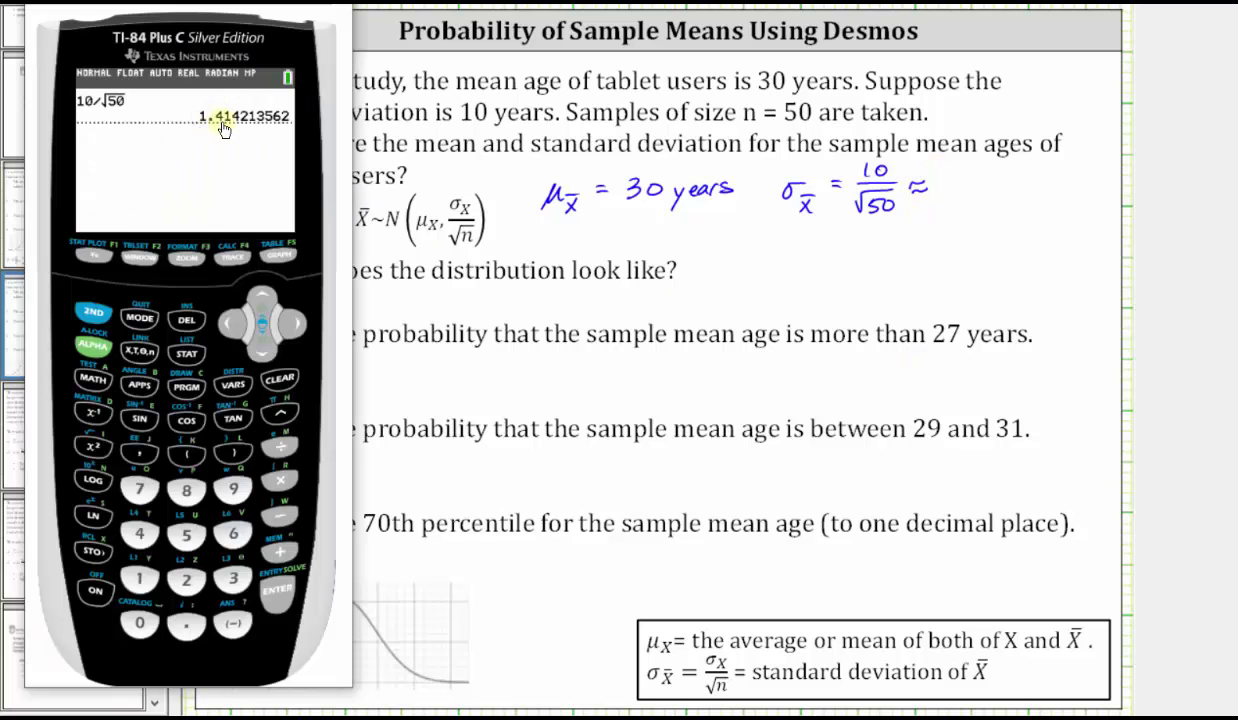
{"action": "left_click", "coordinate": [560, 325]}
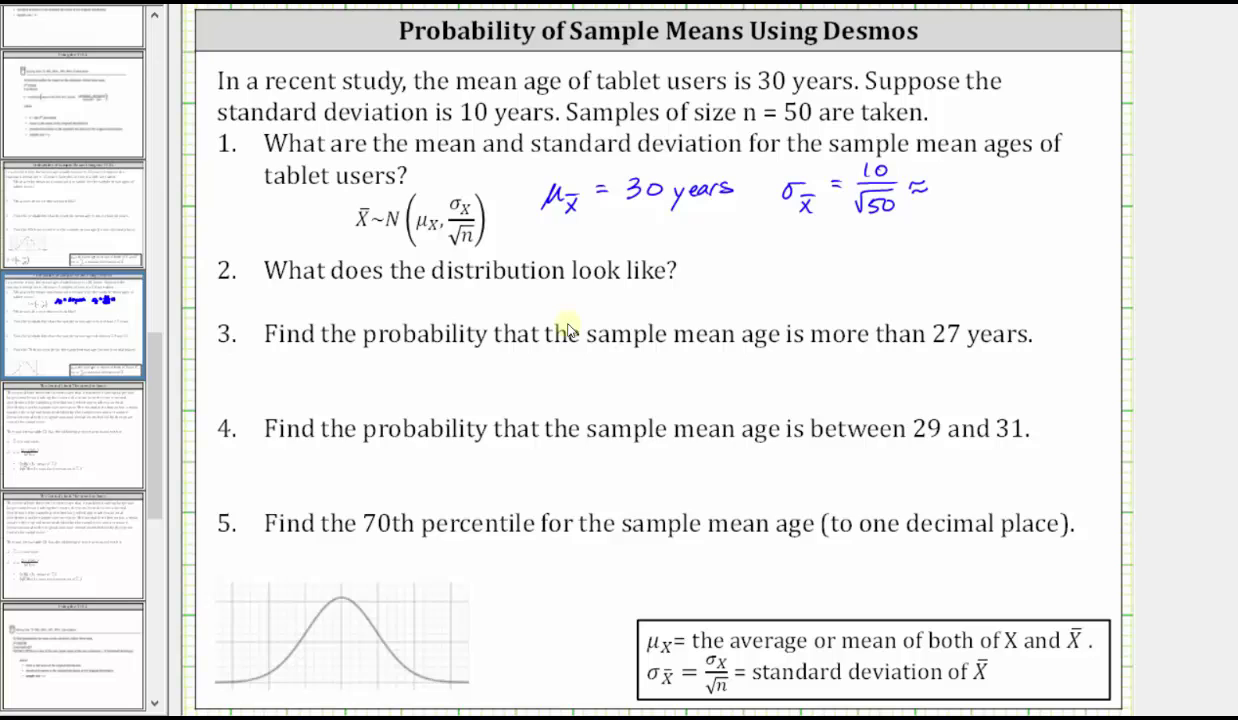
Step: Write ≈ 1.4142 years, note the distribution tends to normal, and begin P(x̄ > 27) ≈
{"action": "mouse_move", "coordinate": [948, 176]}
{"action": "left_mouse_down"}
{"action": "mouse_move", "coordinate": [956, 190]}
{"action": "mouse_move", "coordinate": [968, 178]}
{"action": "mouse_move", "coordinate": [1021, 193]}
{"action": "mouse_move", "coordinate": [1093, 183]}
{"action": "left_mouse_up"}
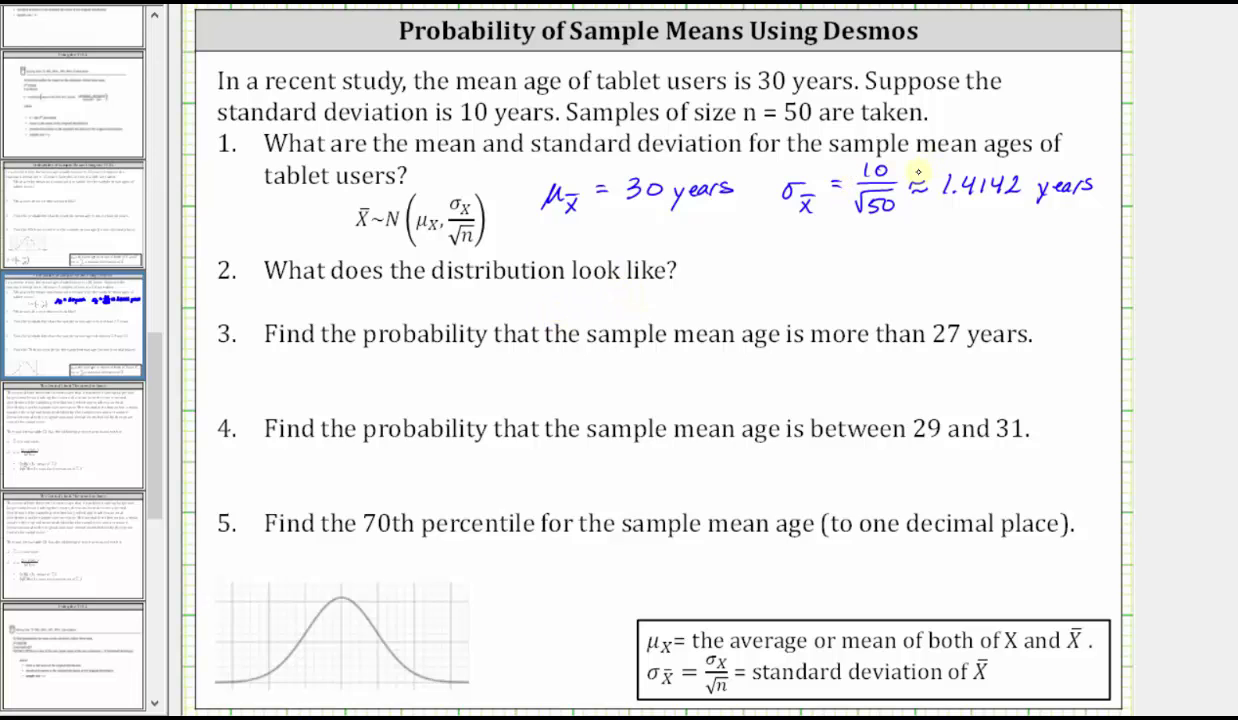
{"action": "mouse_move", "coordinate": [264, 290]}
{"action": "left_mouse_down"}
{"action": "mouse_move", "coordinate": [319, 289]}
{"action": "mouse_move", "coordinate": [407, 302]}
{"action": "mouse_move", "coordinate": [490, 290]}
{"action": "mouse_move", "coordinate": [518, 301]}
{"action": "mouse_move", "coordinate": [925, 296]}
{"action": "left_mouse_up"}
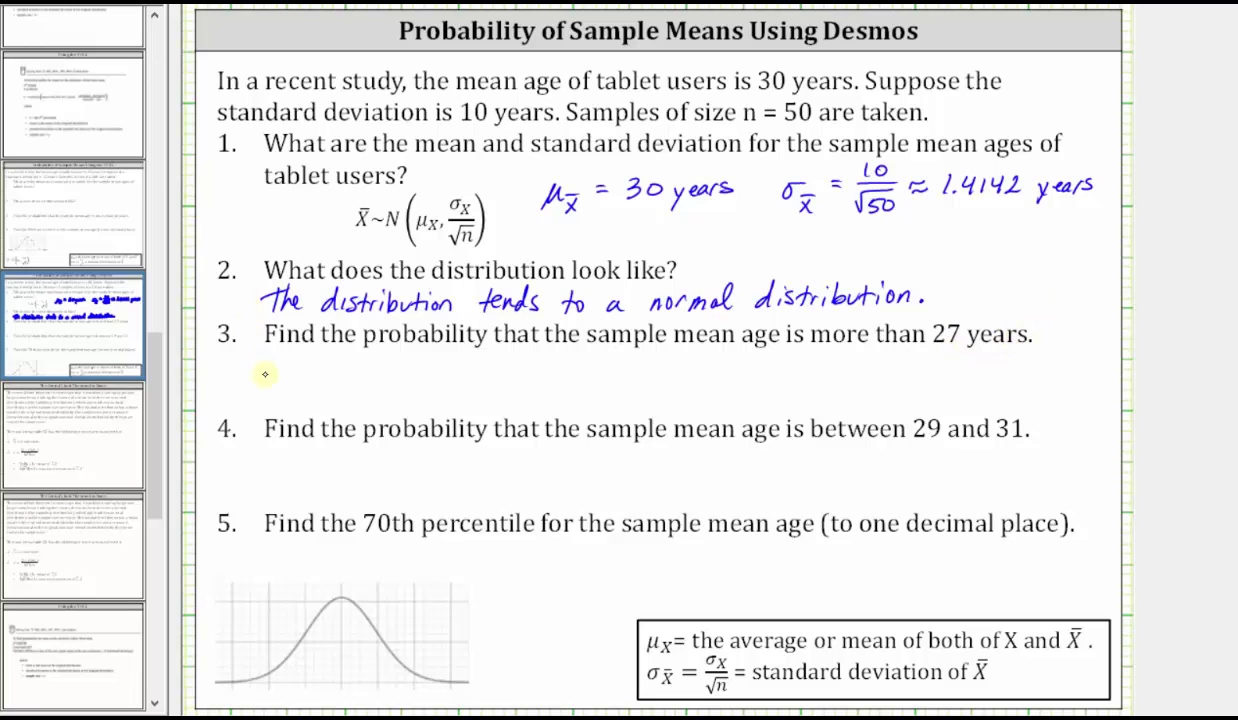
{"action": "mouse_move", "coordinate": [257, 377]}
{"action": "left_mouse_down"}
{"action": "mouse_move", "coordinate": [272, 358]}
{"action": "mouse_move", "coordinate": [288, 372]}
{"action": "mouse_move", "coordinate": [296, 360]}
{"action": "mouse_move", "coordinate": [350, 372]}
{"action": "mouse_move", "coordinate": [365, 354]}
{"action": "mouse_move", "coordinate": [384, 390]}
{"action": "mouse_move", "coordinate": [425, 365]}
{"action": "left_mouse_up"}
{"action": "left_click_drag", "start_coordinate": [409, 378], "coordinate": [428, 373]}
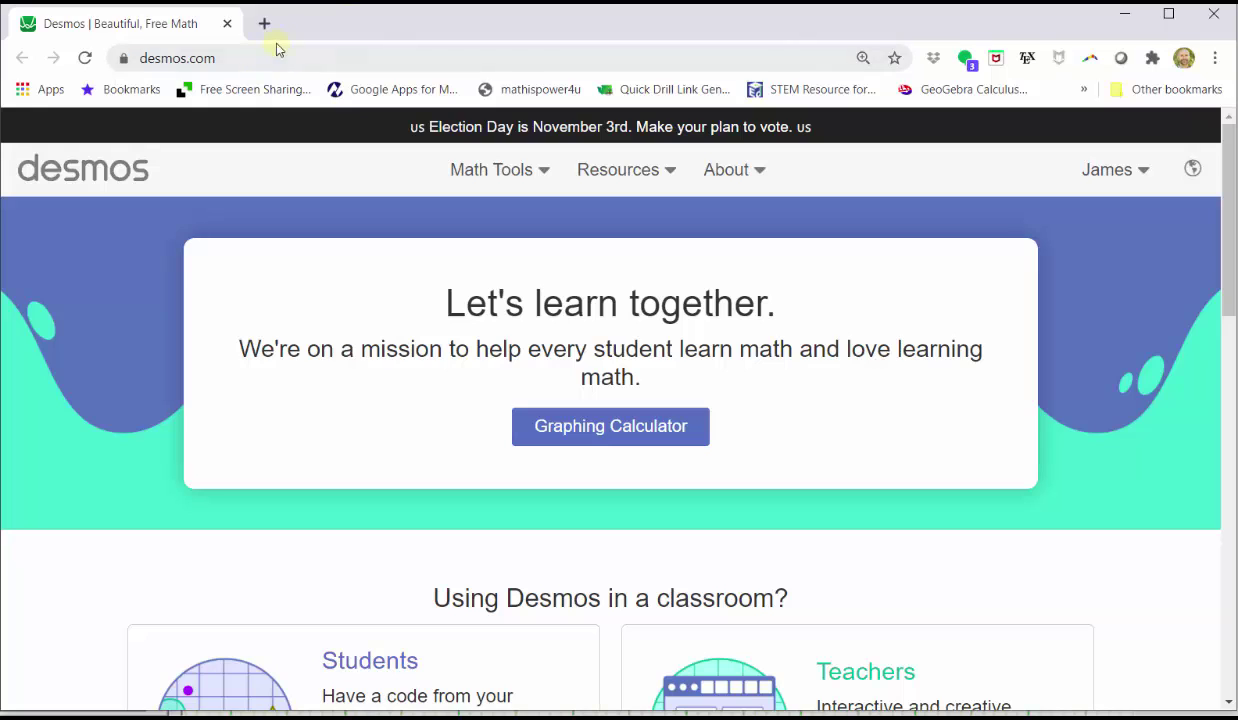
Step: Open the Desmos graphing calculator and insert normaldist into expression 1
{"action": "left_click", "coordinate": [608, 425]}
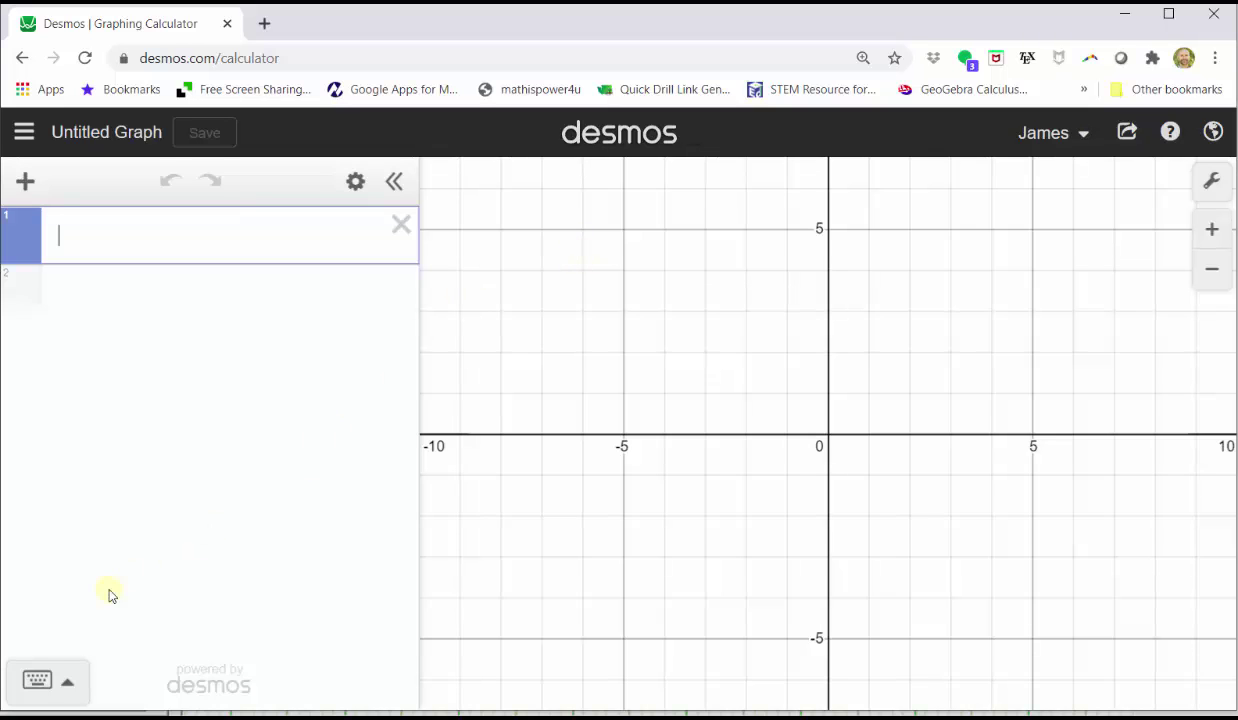
{"action": "left_click", "coordinate": [38, 679]}
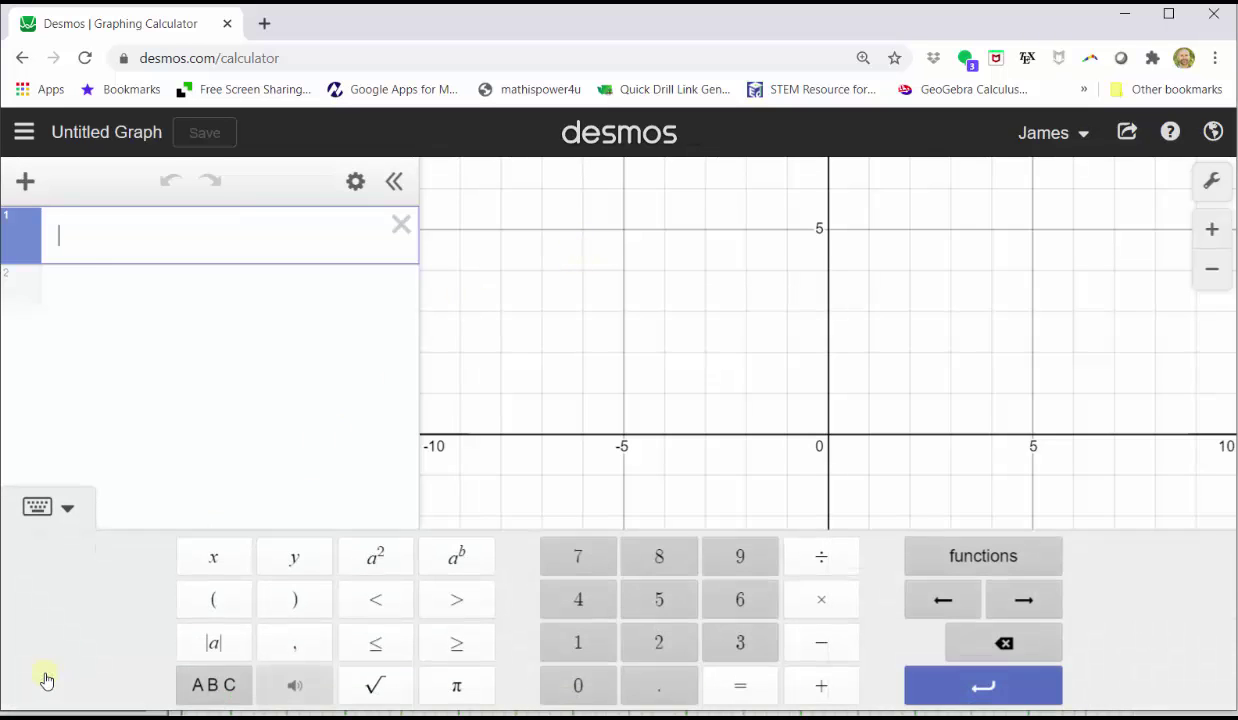
{"action": "left_click", "coordinate": [937, 577]}
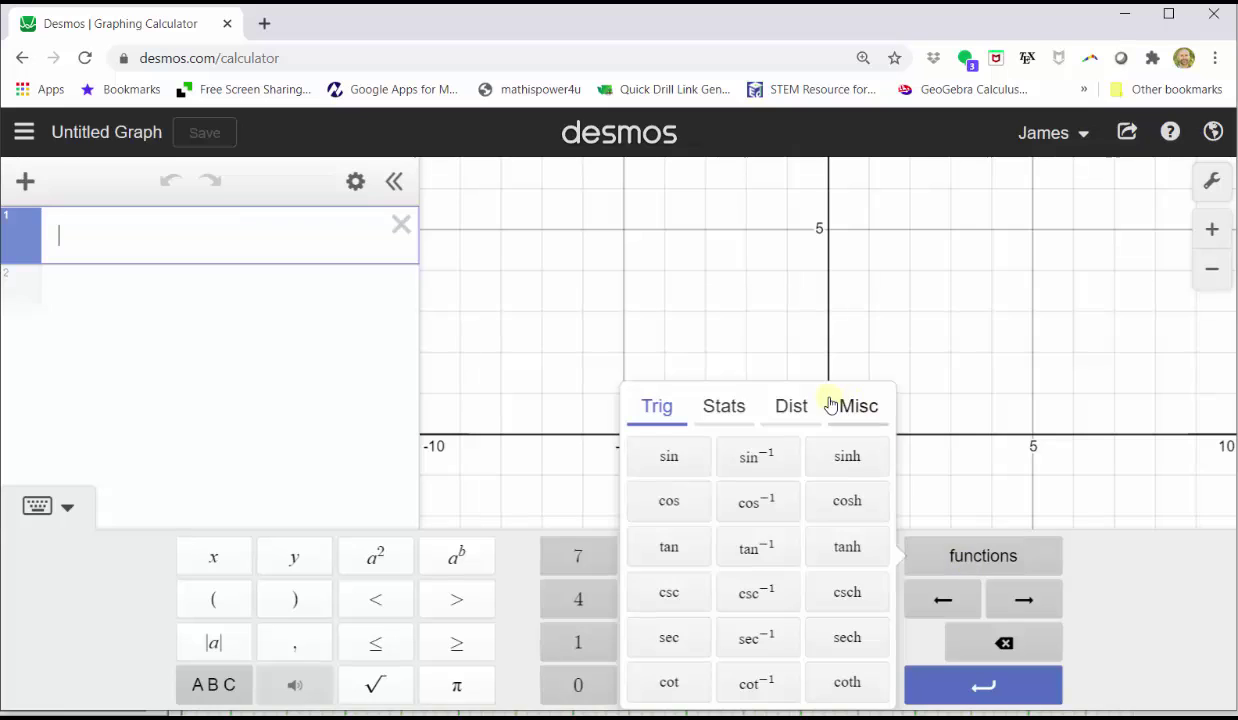
{"action": "left_click", "coordinate": [797, 405]}
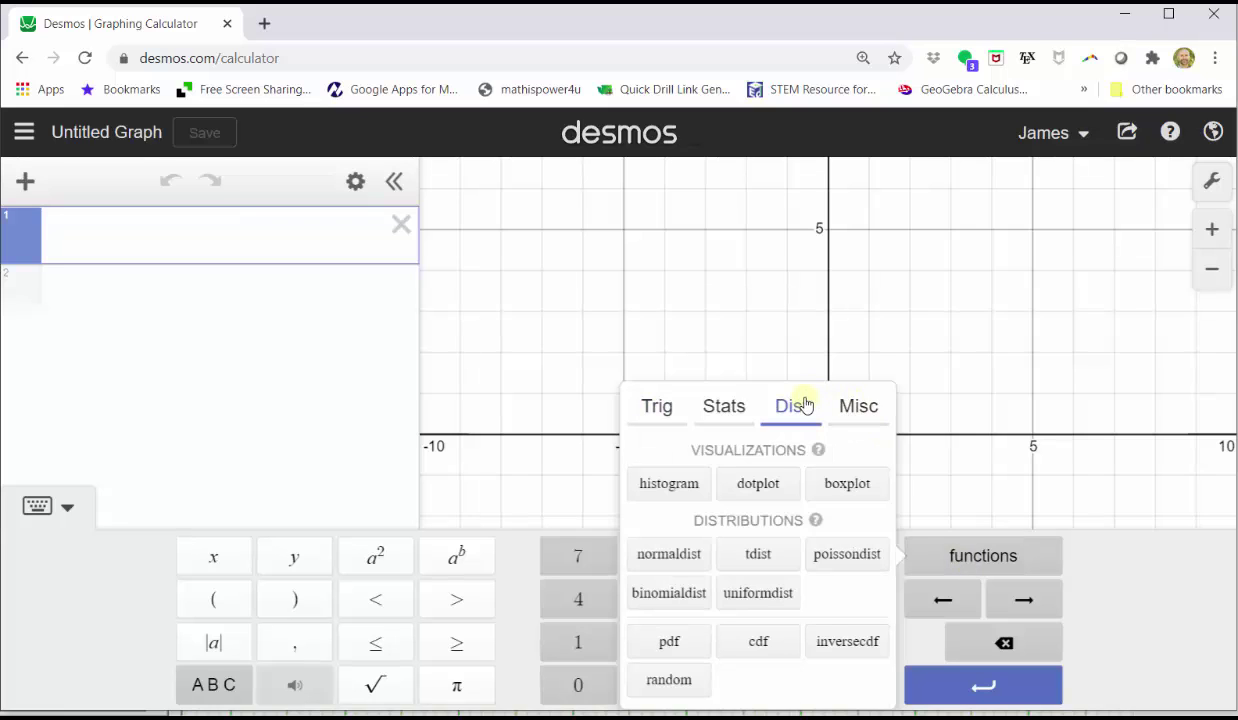
{"action": "left_click", "coordinate": [668, 554]}
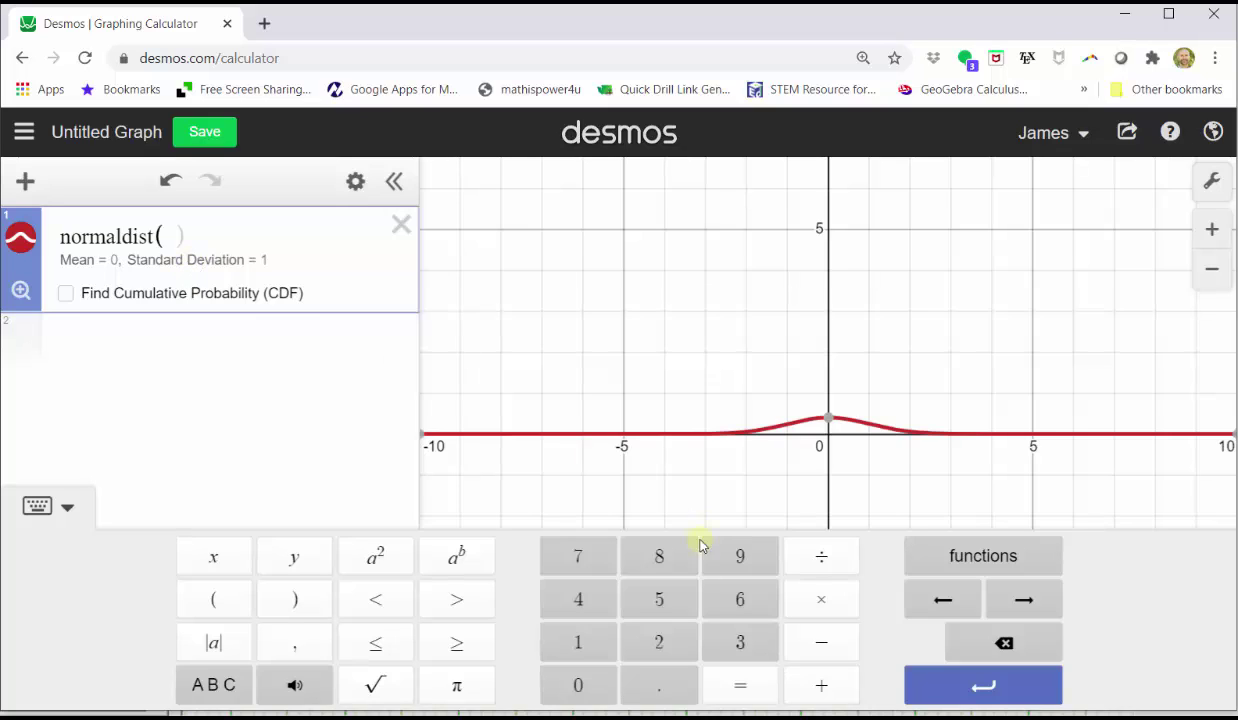
Step: Enter mean 30 and standard deviation 10/√50, then zoom to fit the bell curve
{"action": "left_click", "coordinate": [722, 632]}
{"action": "left_click", "coordinate": [580, 686]}
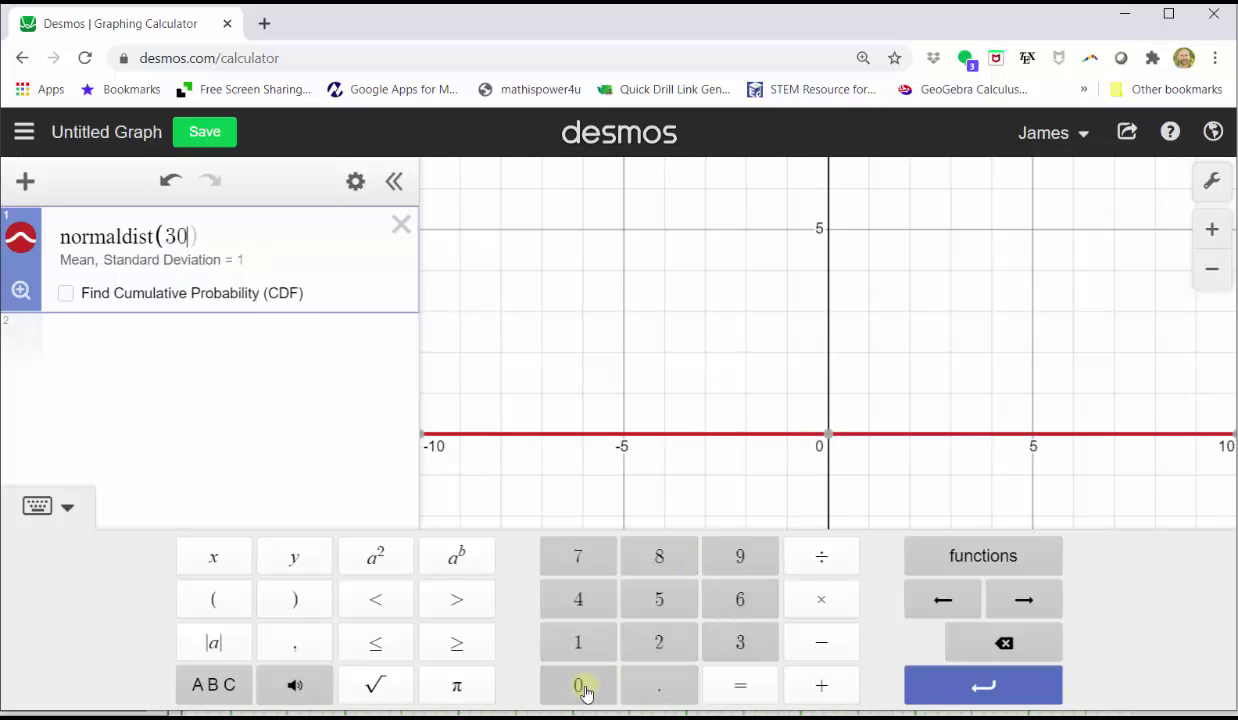
{"action": "left_click", "coordinate": [303, 643]}
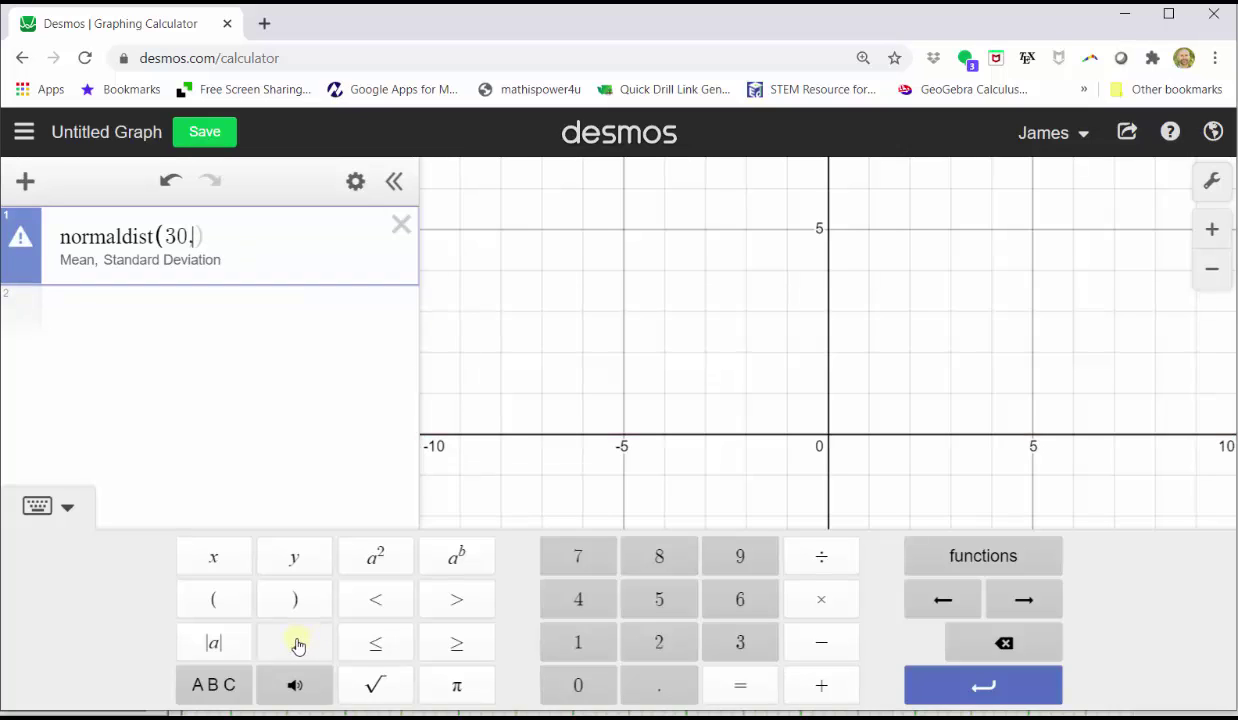
{"action": "left_click", "coordinate": [578, 643]}
{"action": "left_click", "coordinate": [577, 686]}
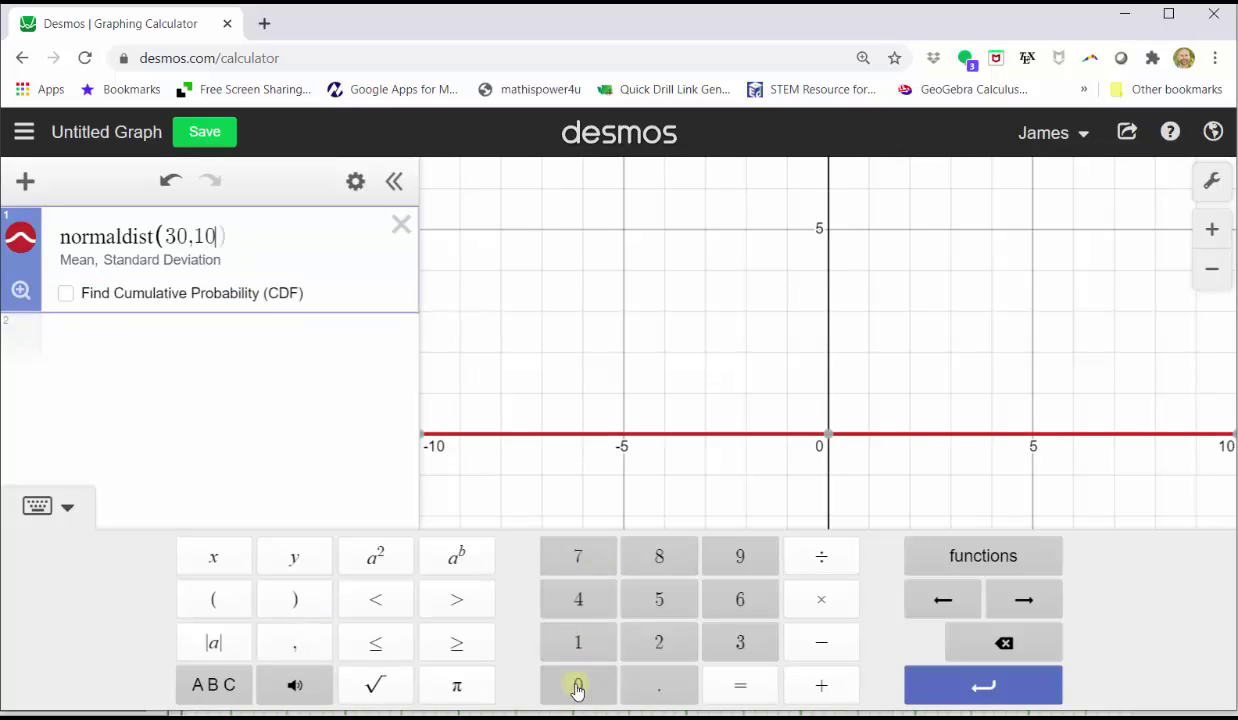
{"action": "left_click", "coordinate": [826, 565]}
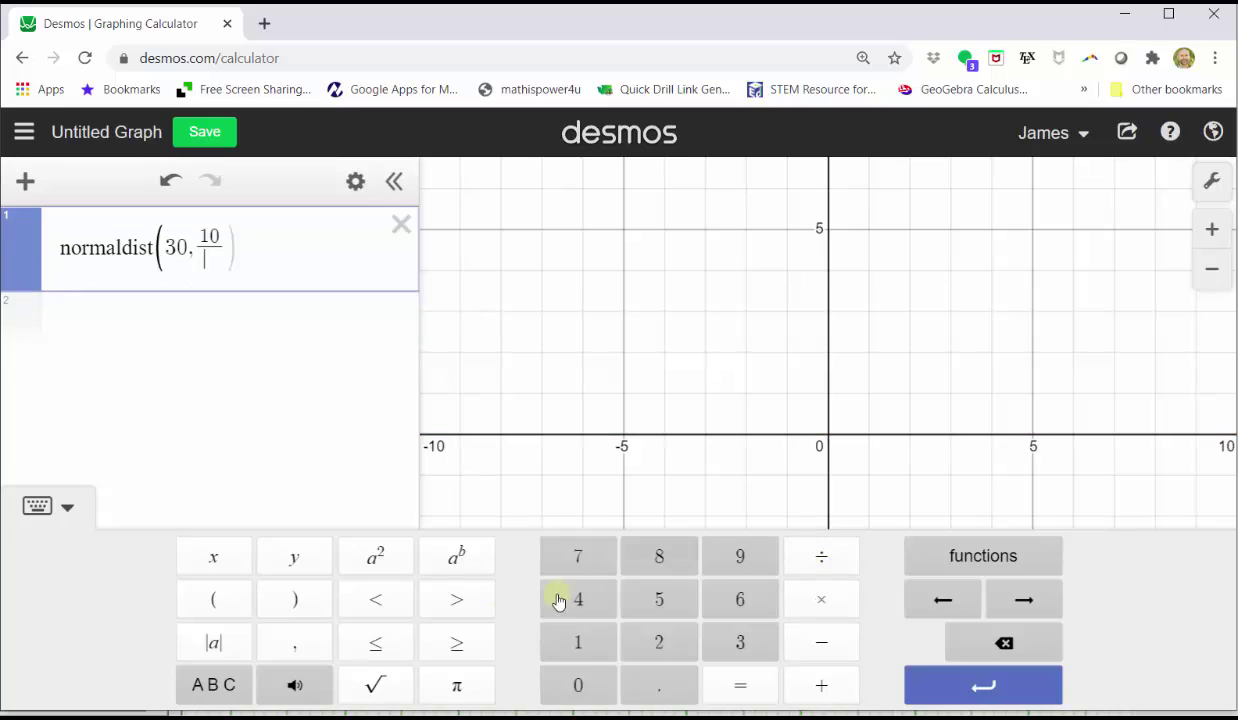
{"action": "left_click", "coordinate": [378, 680]}
{"action": "left_click", "coordinate": [670, 612]}
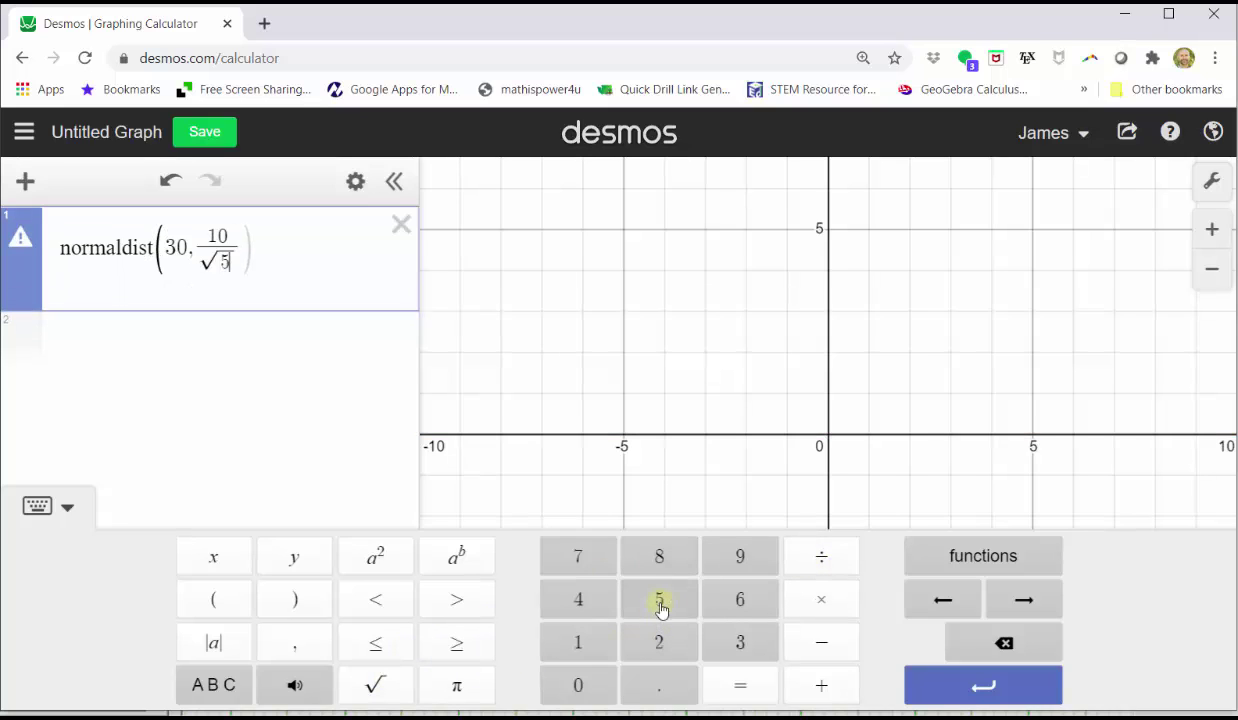
{"action": "left_click", "coordinate": [579, 684]}
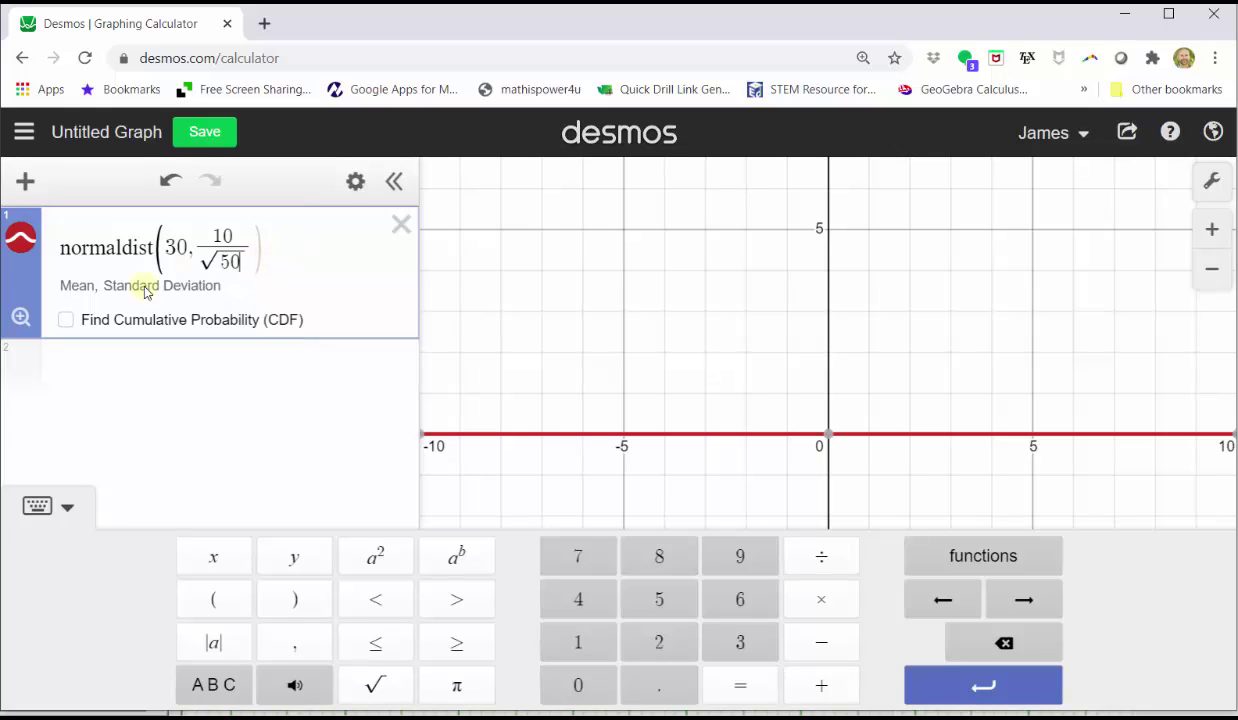
{"action": "left_click", "coordinate": [18, 318]}
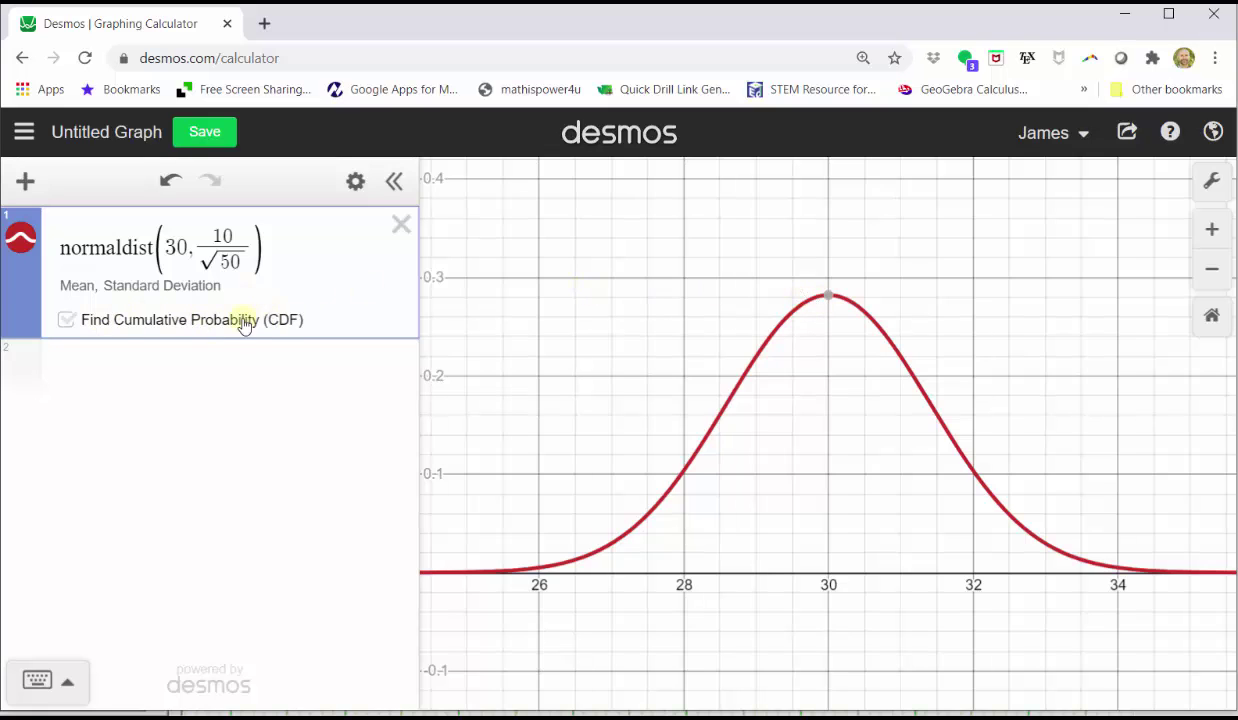
Step: Turn on the CDF with Min 27, giving 0.983052573238, then return to the slide
{"action": "left_click", "coordinate": [68, 320]}
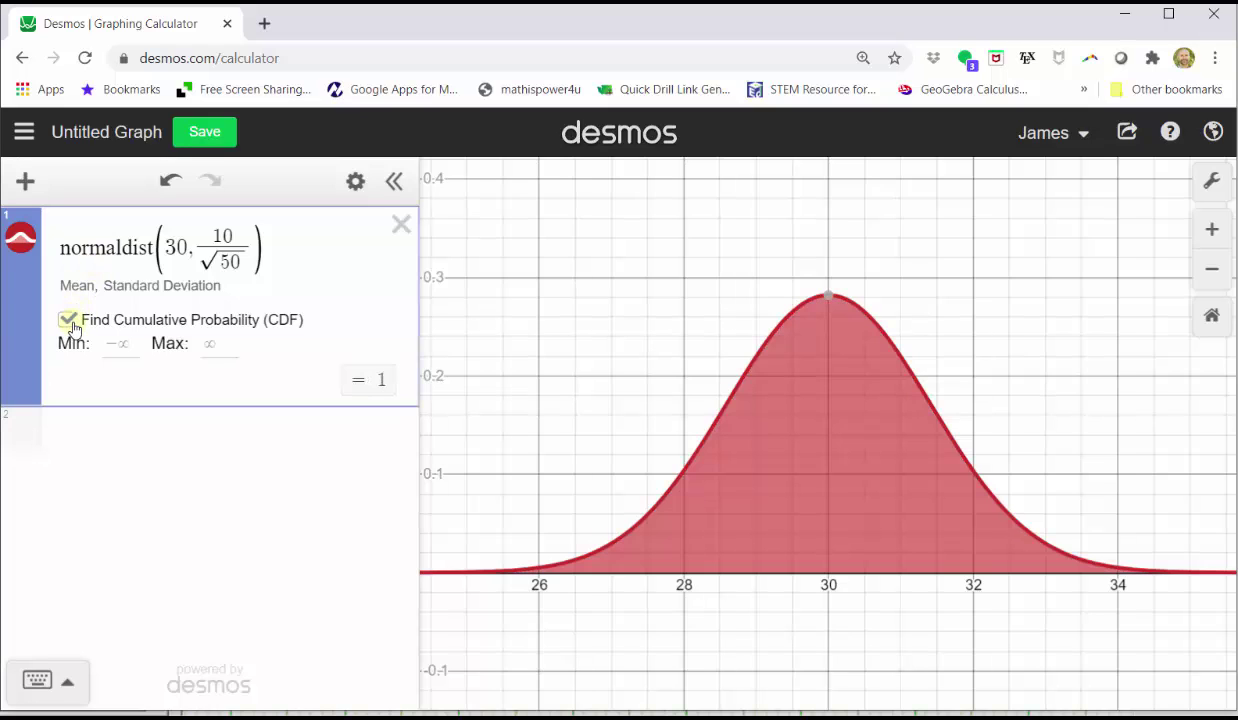
{"action": "left_click", "coordinate": [107, 343]}
{"action": "left_click", "coordinate": [634, 640]}
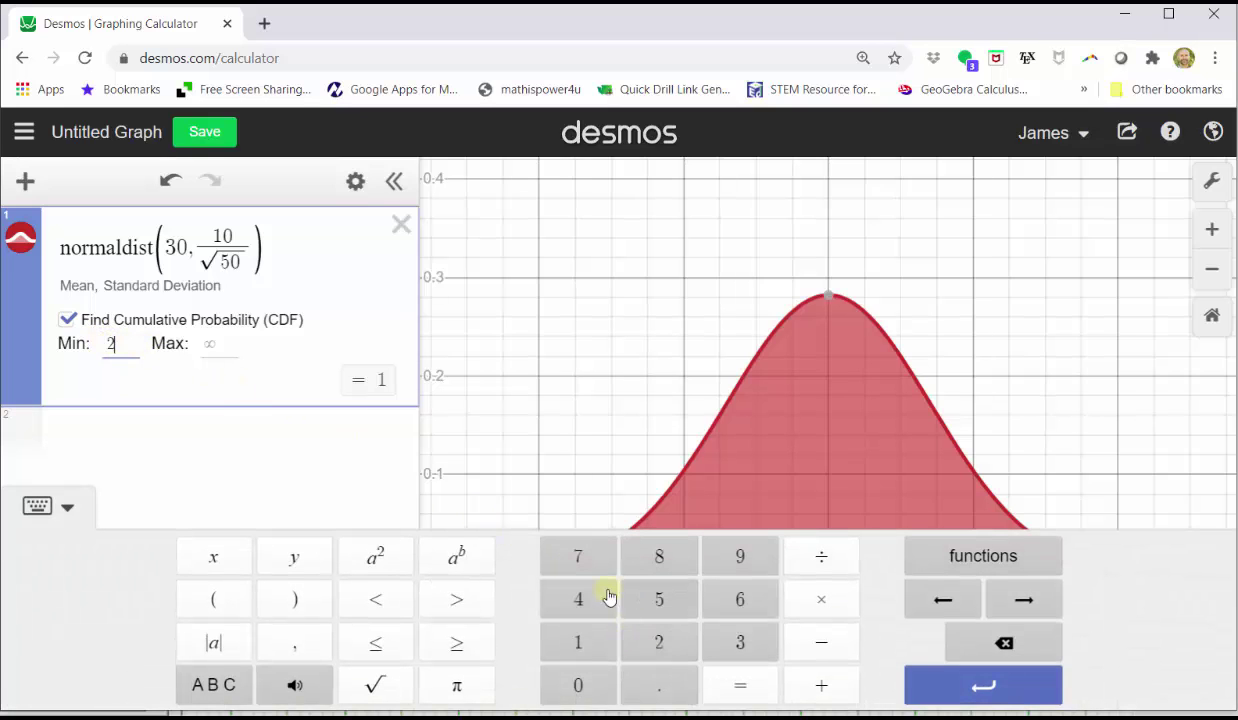
{"action": "left_click", "coordinate": [586, 558]}
{"action": "left_click", "coordinate": [186, 378]}
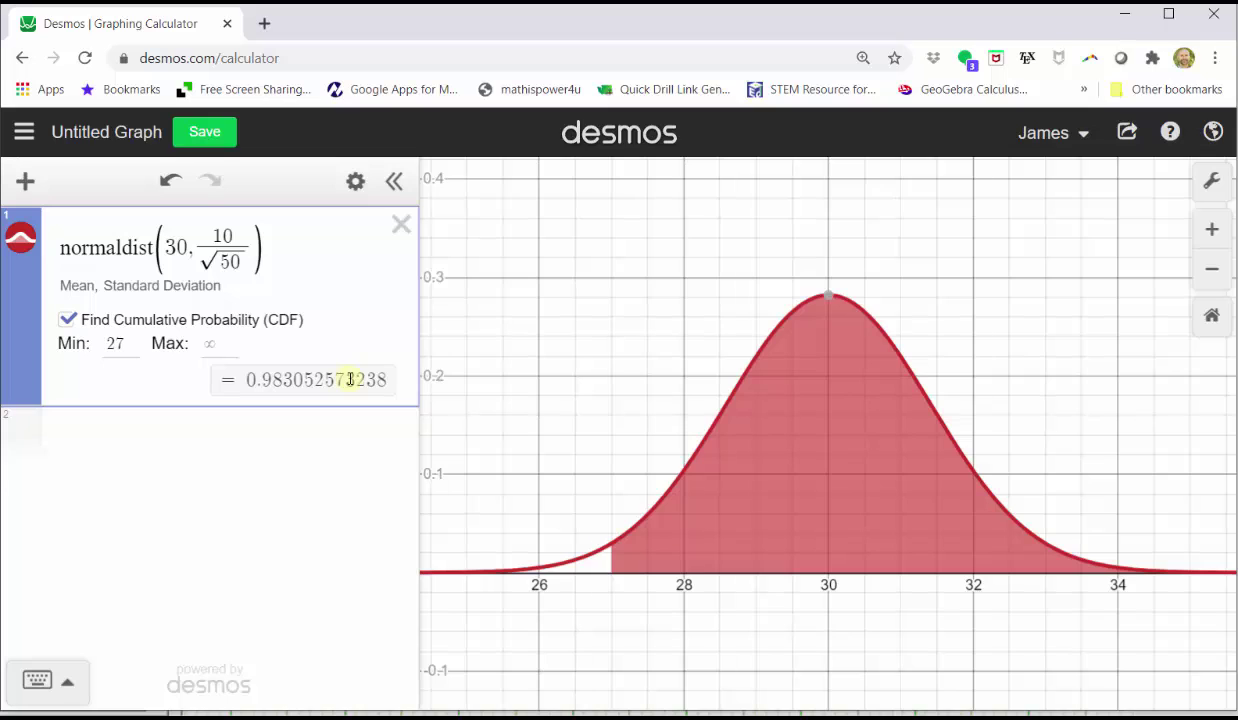
{"action": "left_click", "coordinate": [963, 706]}
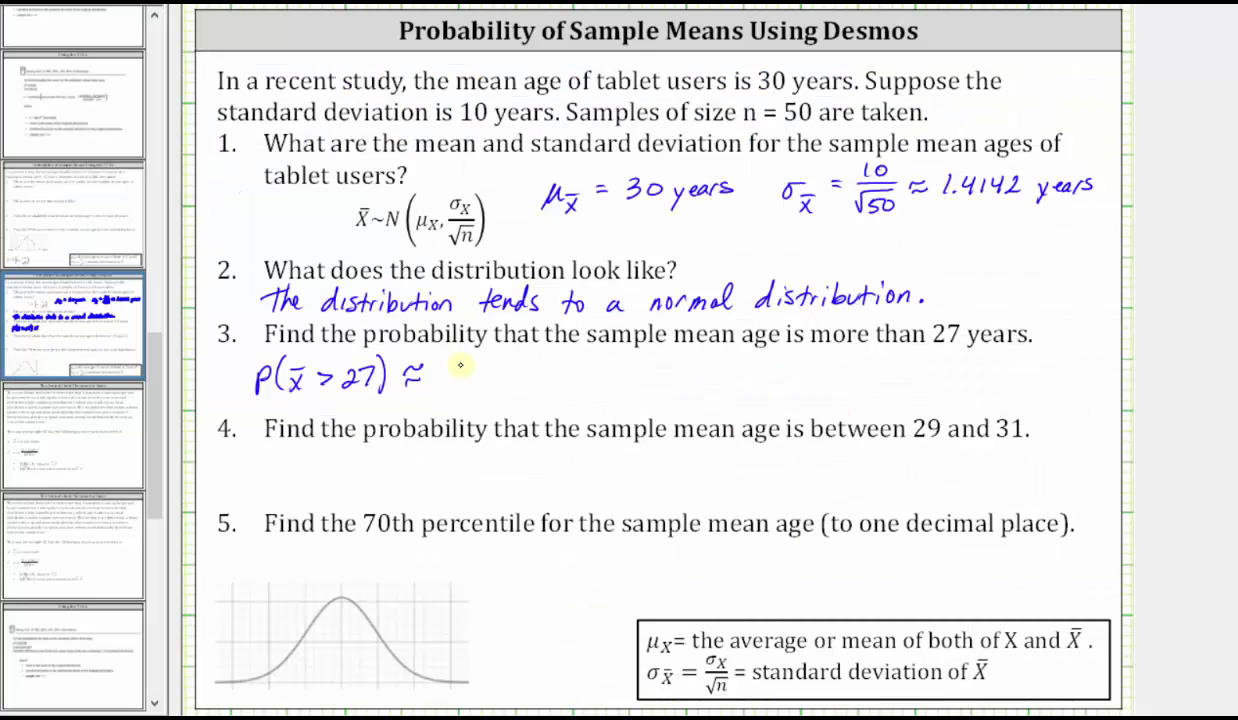
Step: Write ≈ 0.9831 = 98.31% for question 3 and P(29 < x̄ < 31) under question 4
{"action": "mouse_move", "coordinate": [460, 366]}
{"action": "left_mouse_down"}
{"action": "mouse_move", "coordinate": [508, 388]}
{"action": "mouse_move", "coordinate": [520, 367]}
{"action": "mouse_move", "coordinate": [608, 379]}
{"action": "mouse_move", "coordinate": [712, 372]}
{"action": "left_mouse_up"}
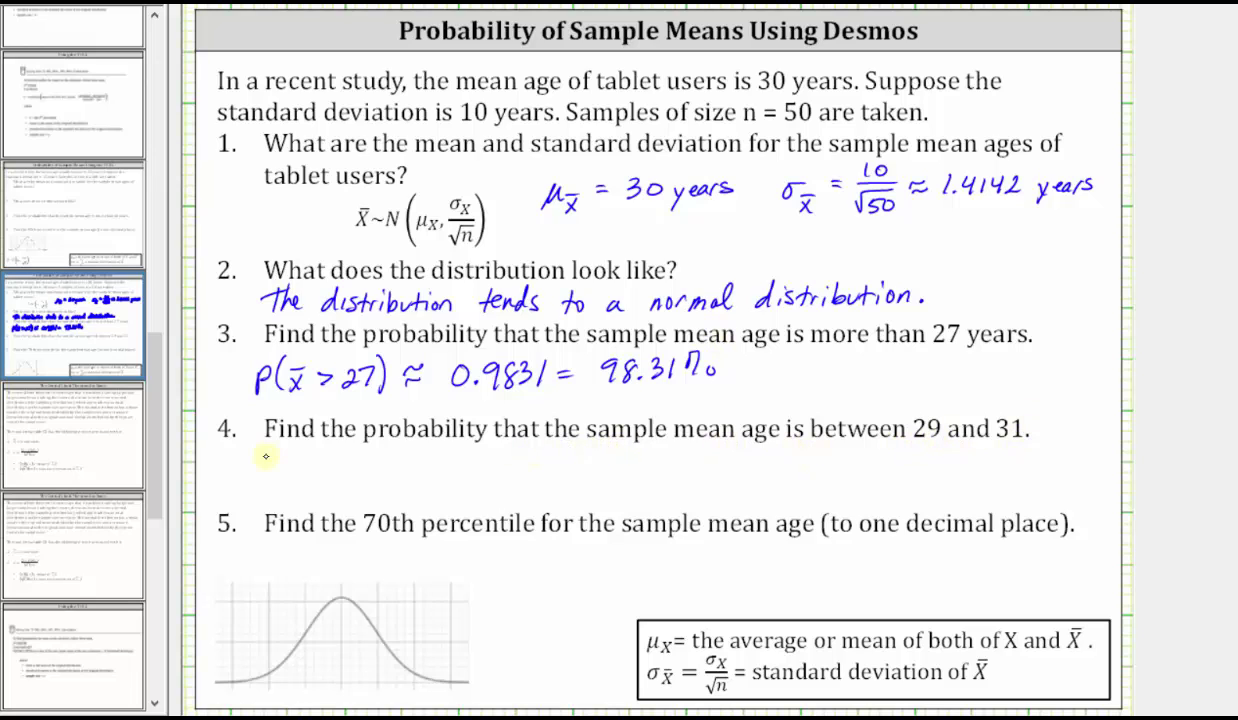
{"action": "mouse_move", "coordinate": [257, 459]}
{"action": "left_mouse_down"}
{"action": "mouse_move", "coordinate": [256, 485]}
{"action": "mouse_move", "coordinate": [258, 474]}
{"action": "left_mouse_up"}
{"action": "left_click_drag", "start_coordinate": [289, 456], "coordinate": [288, 488]}
{"action": "left_click_drag", "start_coordinate": [364, 459], "coordinate": [381, 458]}
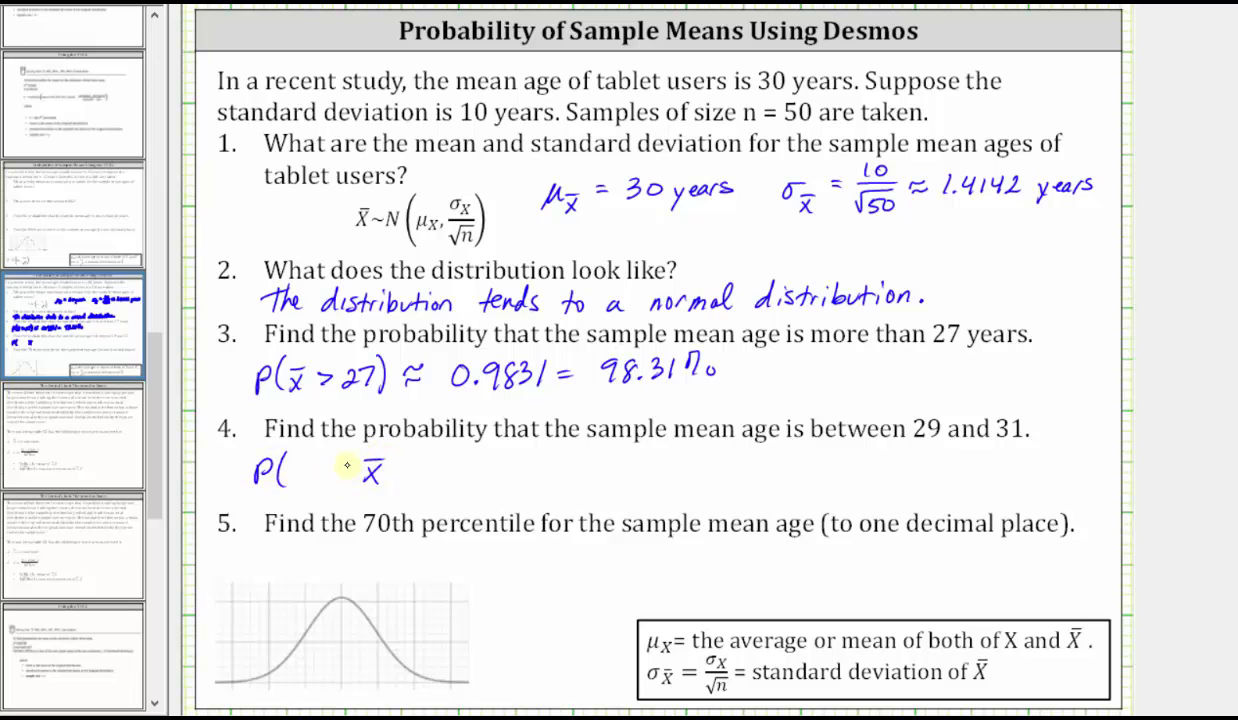
{"action": "left_click_drag", "start_coordinate": [294, 460], "coordinate": [322, 482]}
{"action": "mouse_move", "coordinate": [414, 458]}
{"action": "left_mouse_down"}
{"action": "mouse_move", "coordinate": [415, 478]}
{"action": "mouse_move", "coordinate": [439, 480]}
{"action": "left_mouse_up"}
{"action": "left_click_drag", "start_coordinate": [456, 452], "coordinate": [457, 482]}
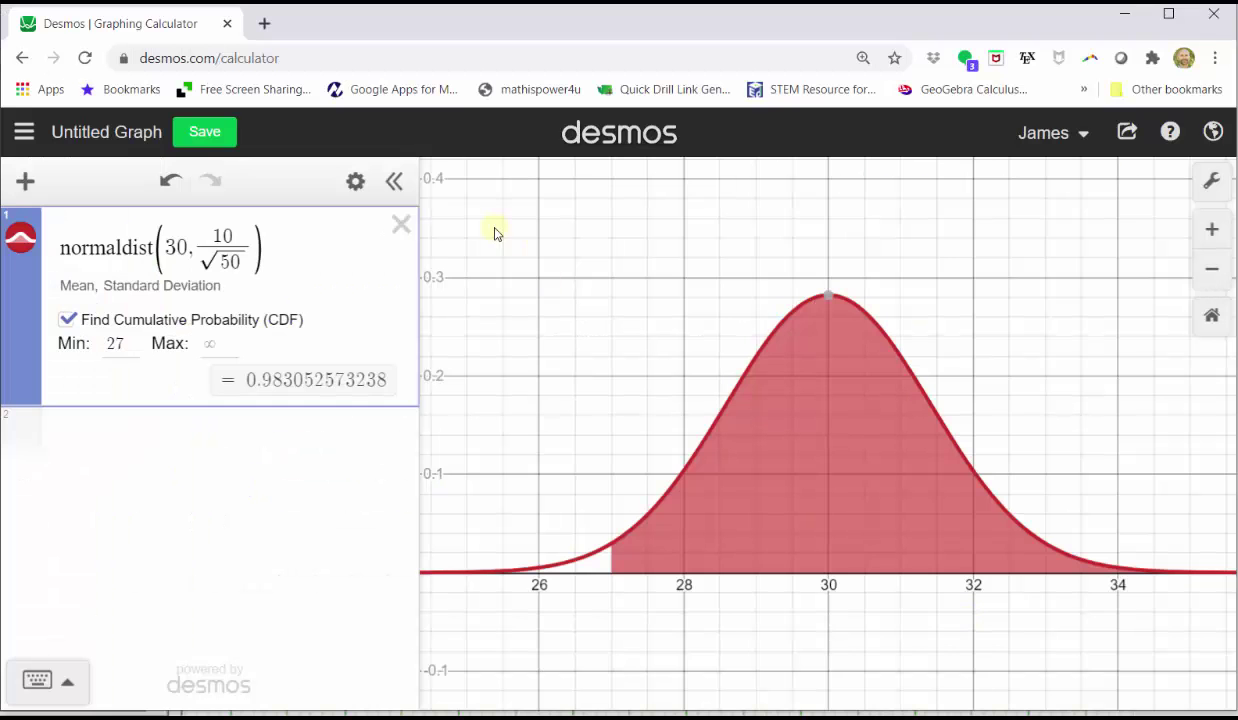
Step: Change the CDF bounds to Min 29 and Max 31, giving 0.520499877813, and hide the keypad
{"action": "left_click_drag", "start_coordinate": [126, 343], "coordinate": [100, 346]}
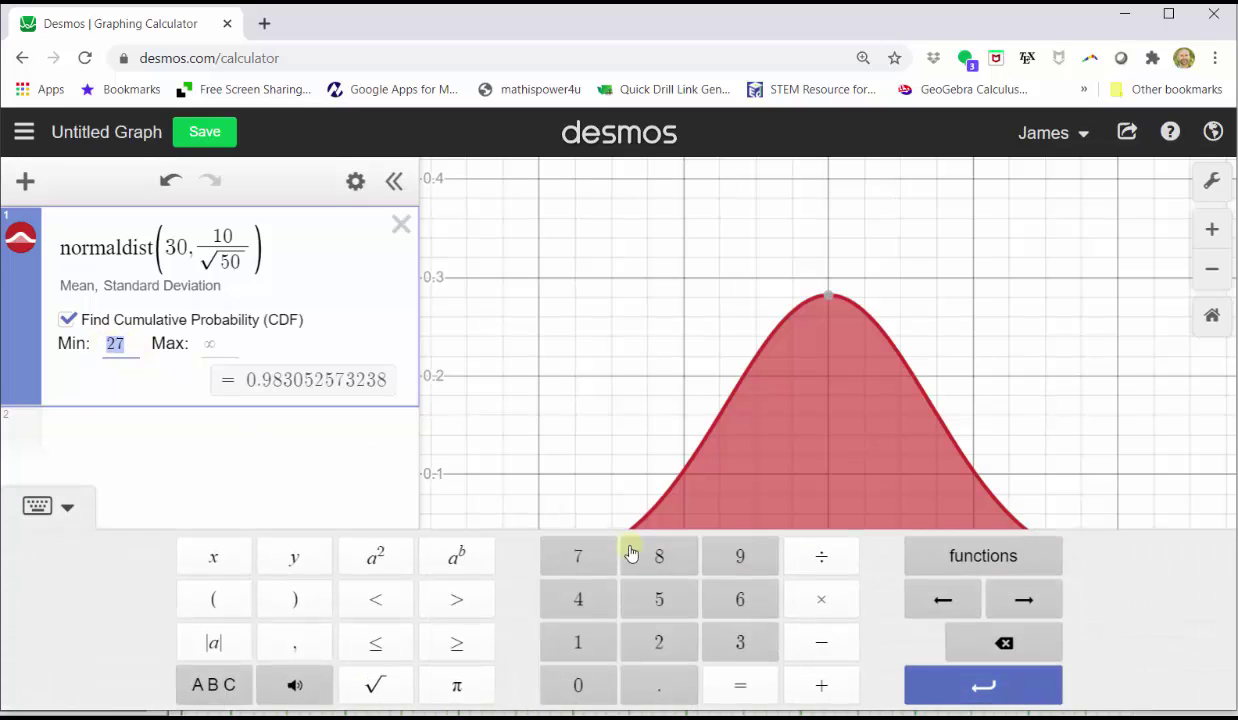
{"action": "left_click", "coordinate": [645, 642]}
{"action": "left_click", "coordinate": [720, 562]}
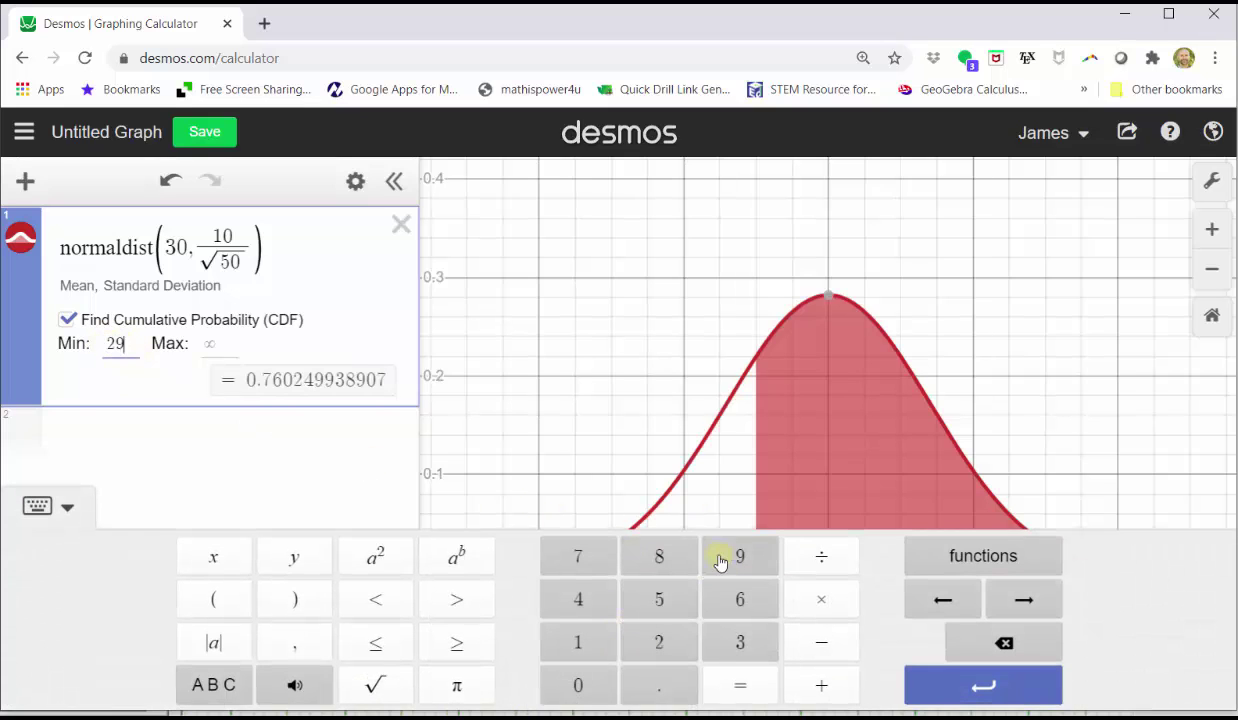
{"action": "left_click", "coordinate": [206, 343]}
{"action": "left_click", "coordinate": [740, 642]}
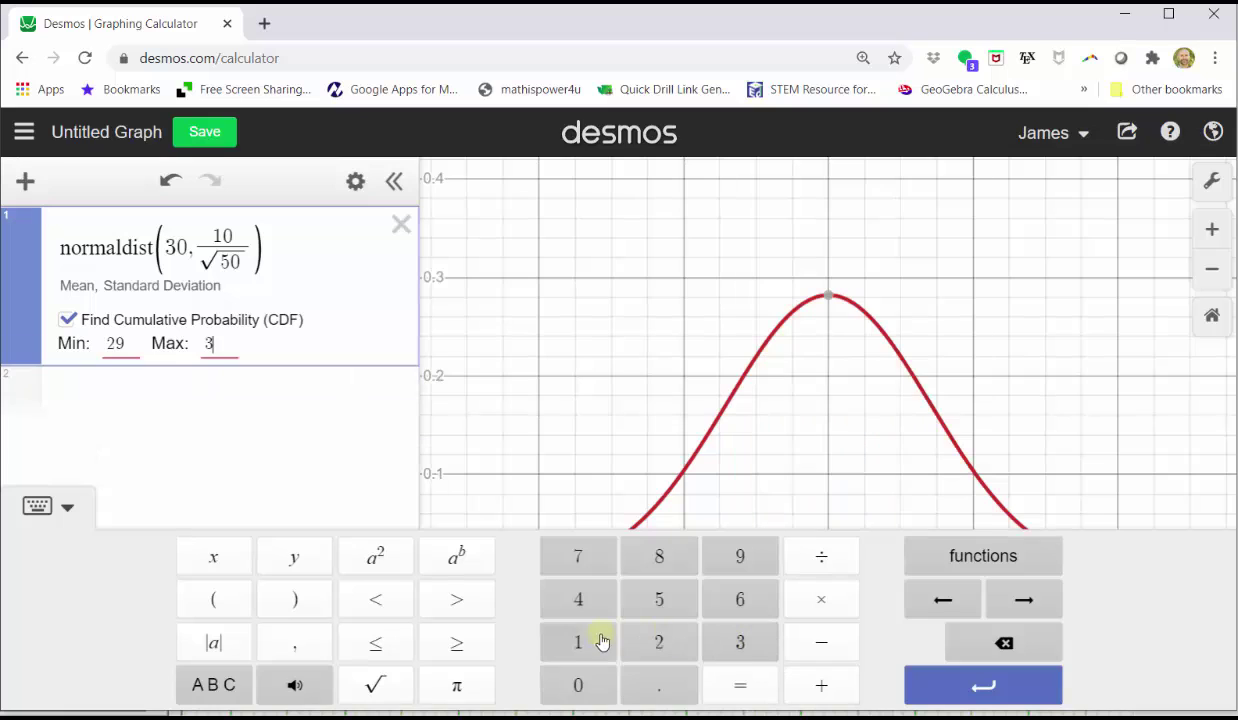
{"action": "left_click", "coordinate": [578, 642]}
{"action": "left_click", "coordinate": [953, 682]}
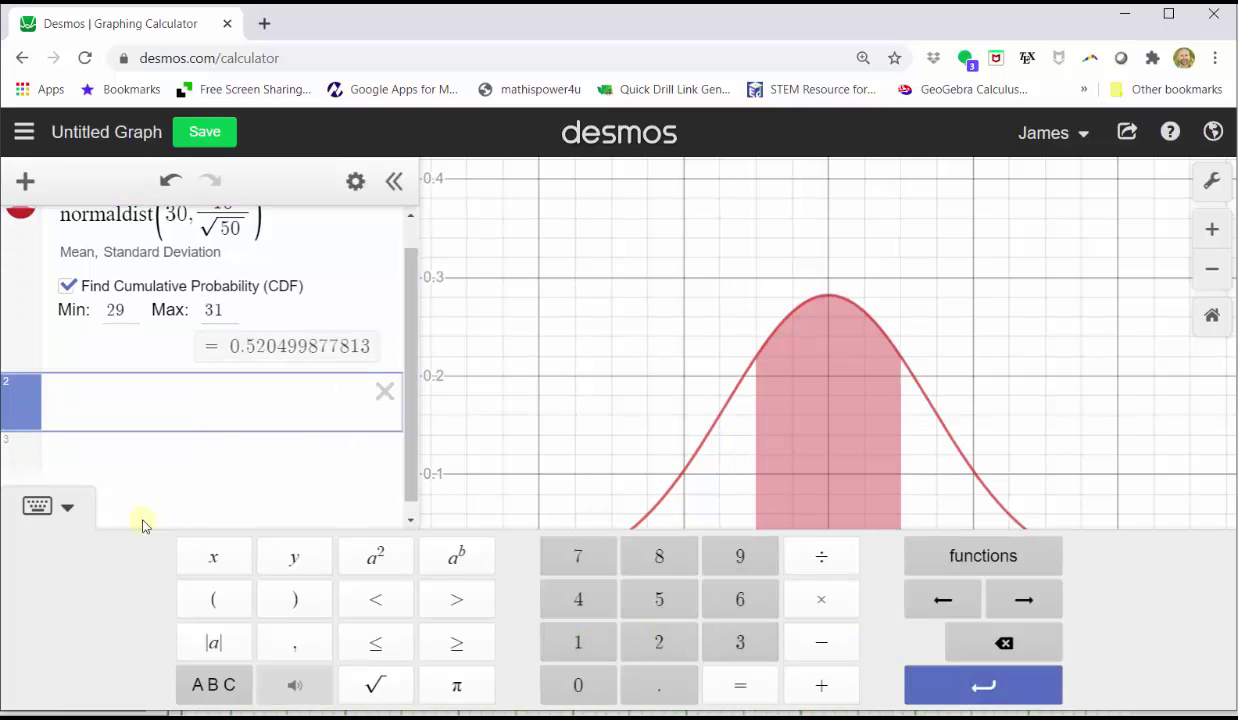
{"action": "left_click", "coordinate": [37, 508]}
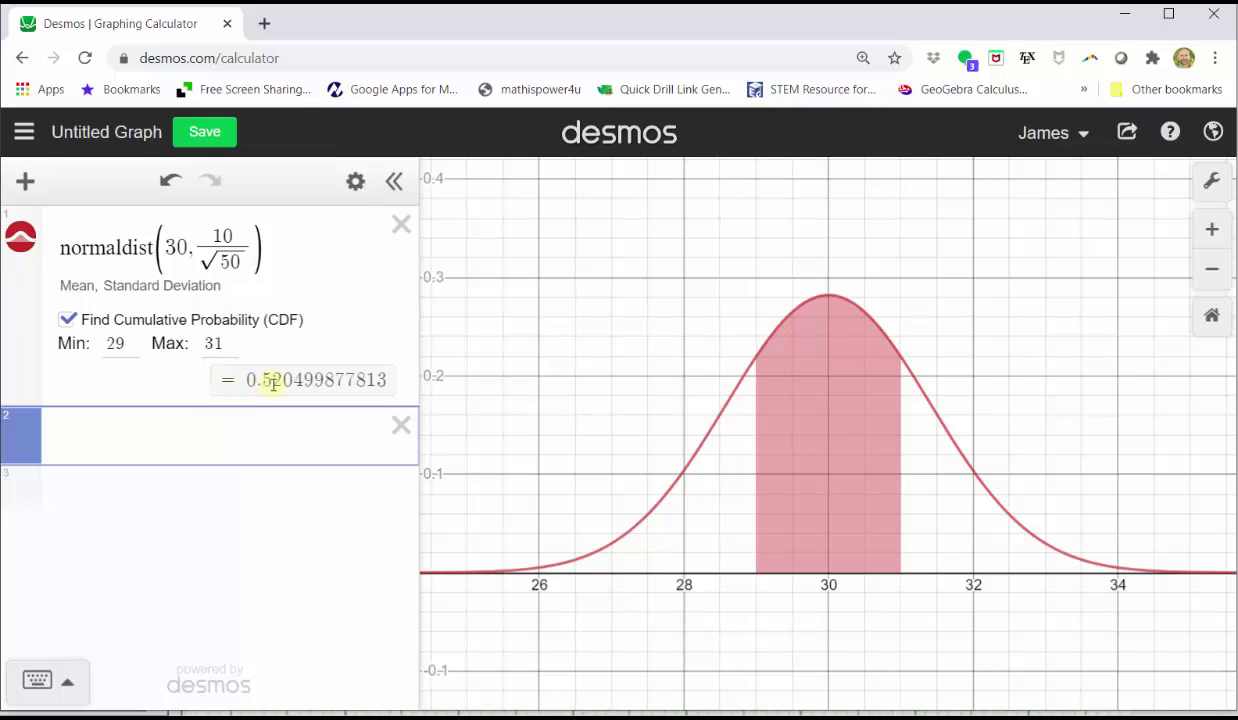
Step: Finish question 4 with ≈ 0.5205 = 52.05% and mark k on the bell curve
{"action": "left_click", "coordinate": [955, 700]}
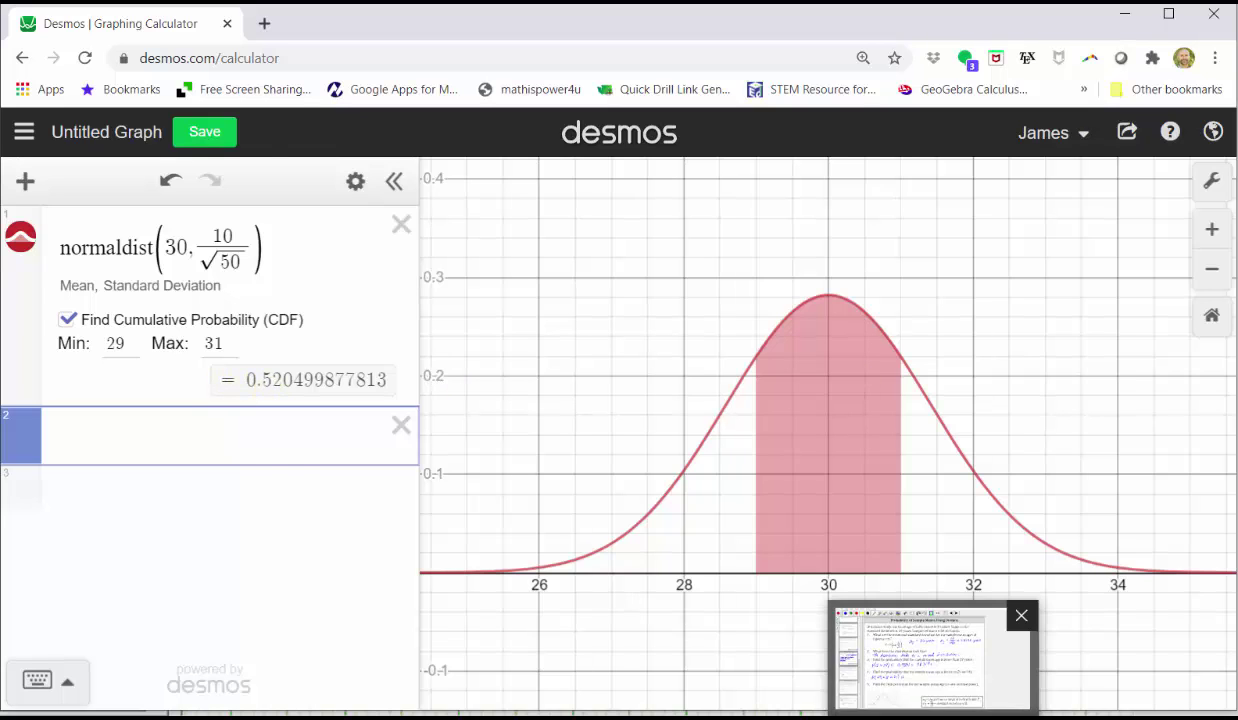
{"action": "mouse_move", "coordinate": [548, 462]}
{"action": "left_mouse_down"}
{"action": "mouse_move", "coordinate": [535, 472]}
{"action": "mouse_move", "coordinate": [658, 452]}
{"action": "left_mouse_up"}
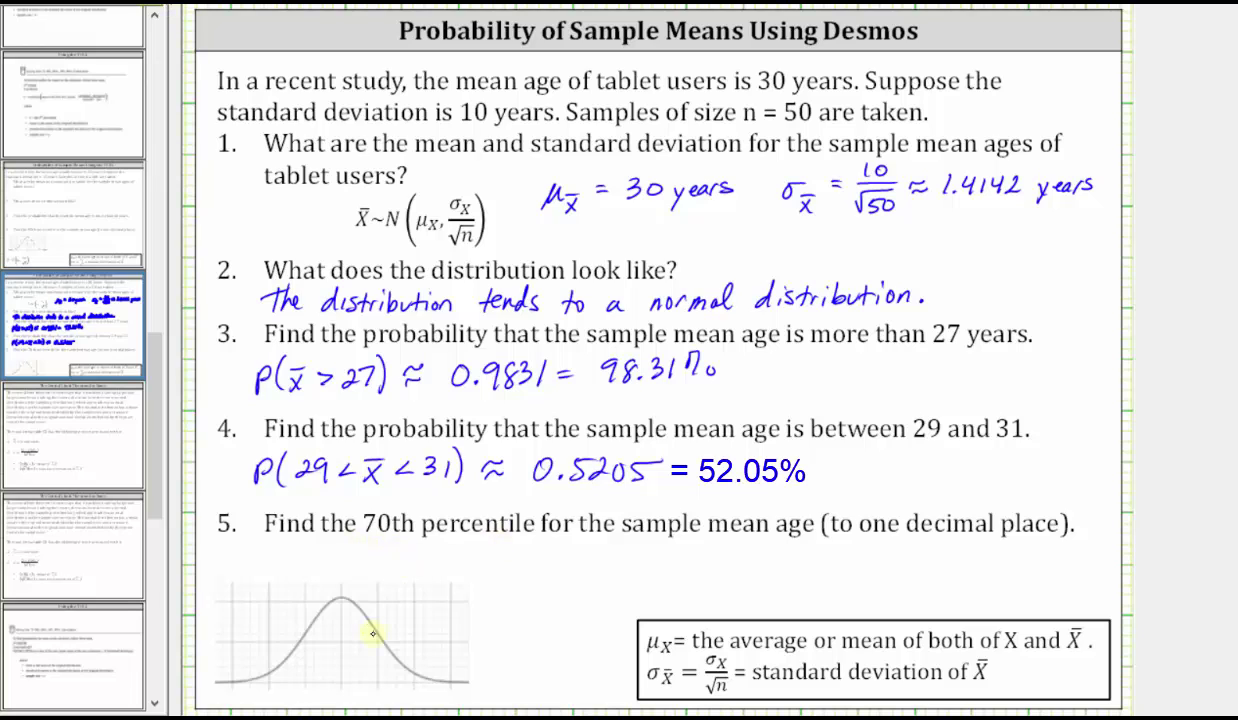
{"action": "left_click_drag", "start_coordinate": [380, 621], "coordinate": [383, 675]}
Step: Shade the area left of k in green and label it 0.7
{"action": "mouse_move", "coordinate": [320, 598]}
{"action": "left_mouse_down"}
{"action": "mouse_move", "coordinate": [356, 611]}
{"action": "mouse_move", "coordinate": [313, 626]}
{"action": "mouse_move", "coordinate": [330, 639]}
{"action": "mouse_move", "coordinate": [307, 641]}
{"action": "mouse_move", "coordinate": [370, 640]}
{"action": "left_mouse_up"}
{"action": "mouse_move", "coordinate": [375, 653]}
{"action": "left_mouse_down"}
{"action": "mouse_move", "coordinate": [295, 664]}
{"action": "mouse_move", "coordinate": [374, 641]}
{"action": "left_mouse_up"}
{"action": "mouse_move", "coordinate": [266, 653]}
{"action": "left_mouse_down"}
{"action": "mouse_move", "coordinate": [370, 653]}
{"action": "mouse_move", "coordinate": [363, 661]}
{"action": "mouse_move", "coordinate": [380, 668]}
{"action": "left_mouse_up"}
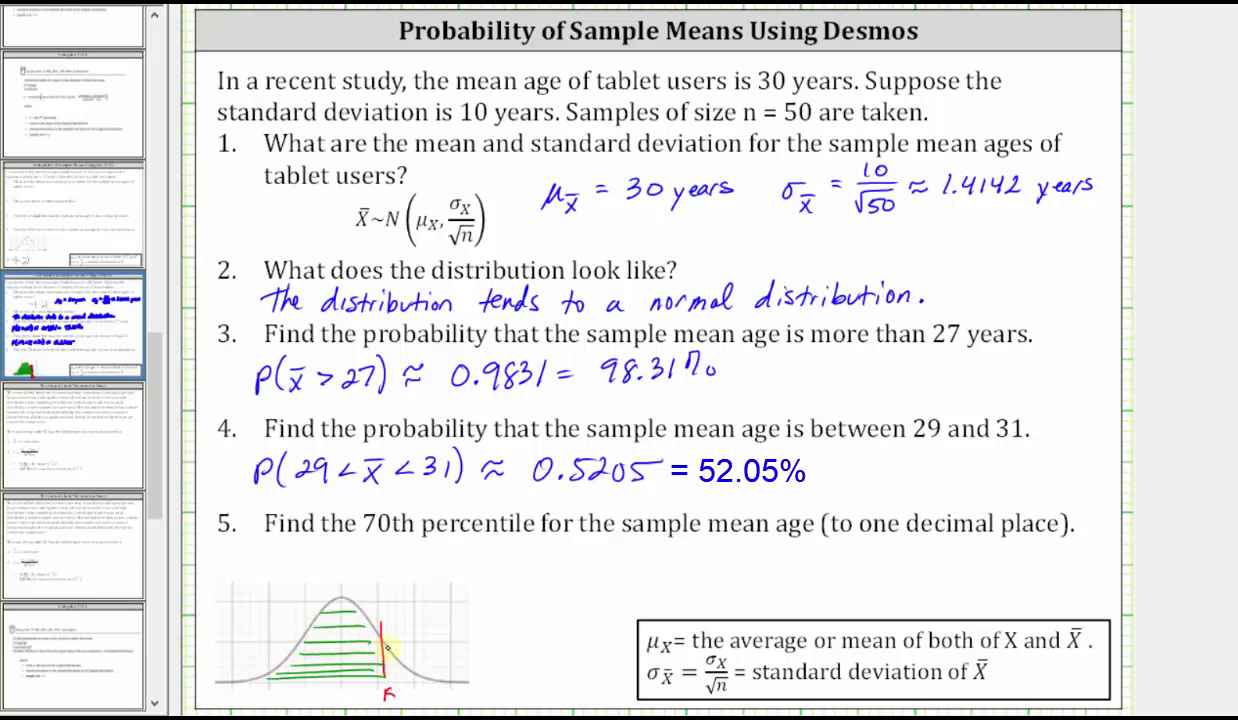
{"action": "left_click_drag", "start_coordinate": [302, 605], "coordinate": [322, 627]}
{"action": "left_click_drag", "start_coordinate": [287, 578], "coordinate": [286, 580]}
{"action": "left_click", "coordinate": [293, 591]}
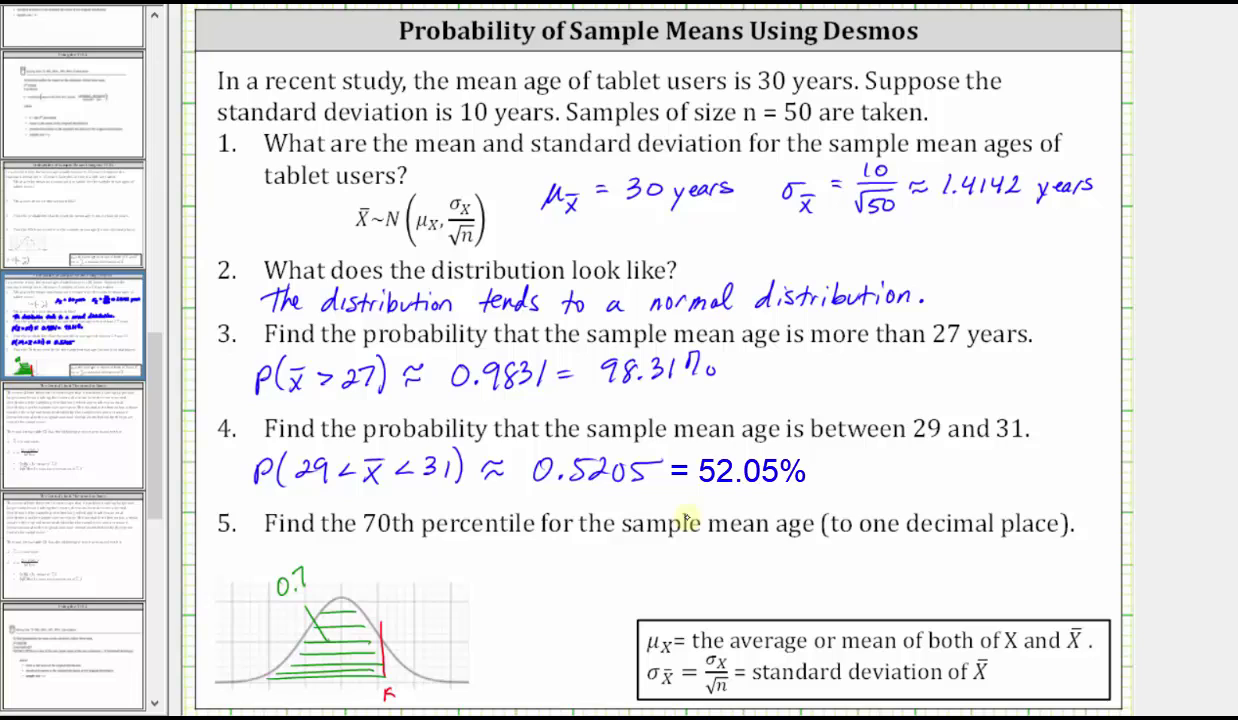
Step: Write P(x̄ < k) = 0.7 for question 5
{"action": "left_click_drag", "start_coordinate": [528, 546], "coordinate": [528, 570]}
{"action": "mouse_move", "coordinate": [528, 548]}
{"action": "left_mouse_down"}
{"action": "mouse_move", "coordinate": [542, 546]}
{"action": "mouse_move", "coordinate": [531, 558]}
{"action": "left_mouse_up"}
{"action": "left_click_drag", "start_coordinate": [557, 545], "coordinate": [555, 570]}
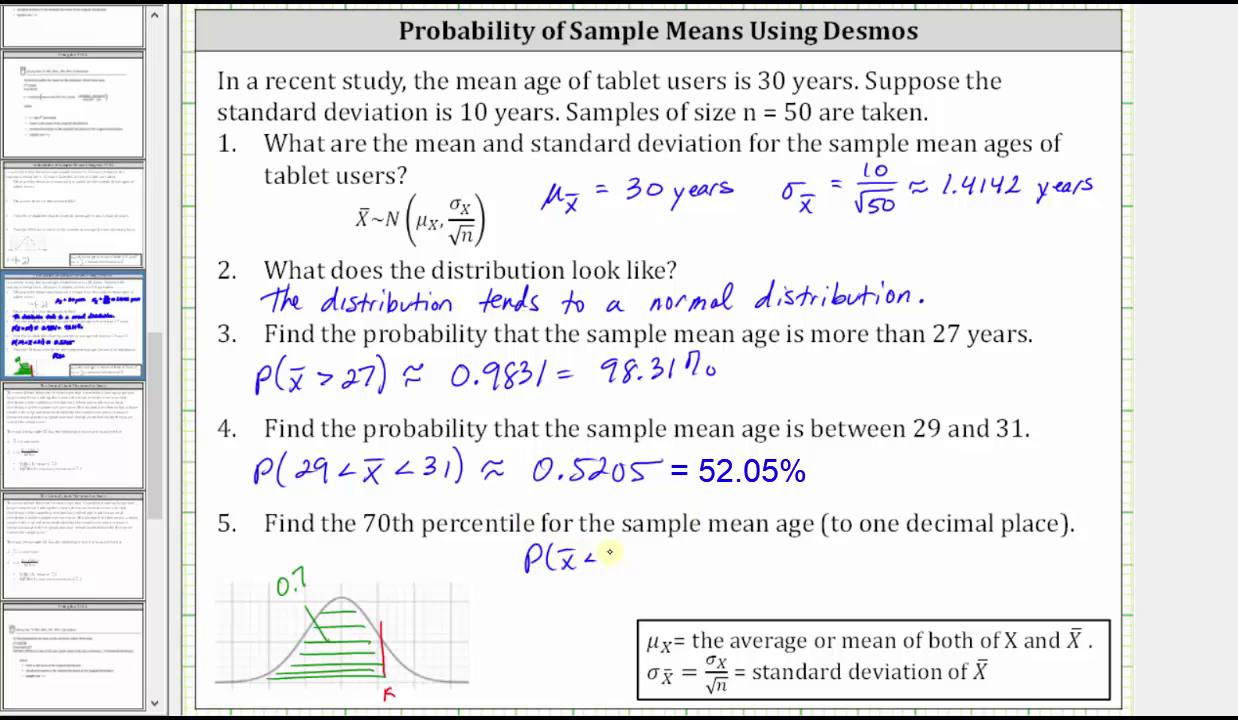
{"action": "mouse_move", "coordinate": [606, 543]}
{"action": "left_mouse_down"}
{"action": "mouse_move", "coordinate": [605, 568]}
{"action": "mouse_move", "coordinate": [620, 567]}
{"action": "left_mouse_up"}
{"action": "left_click_drag", "start_coordinate": [626, 542], "coordinate": [624, 568]}
{"action": "left_click_drag", "start_coordinate": [691, 542], "coordinate": [699, 565]}
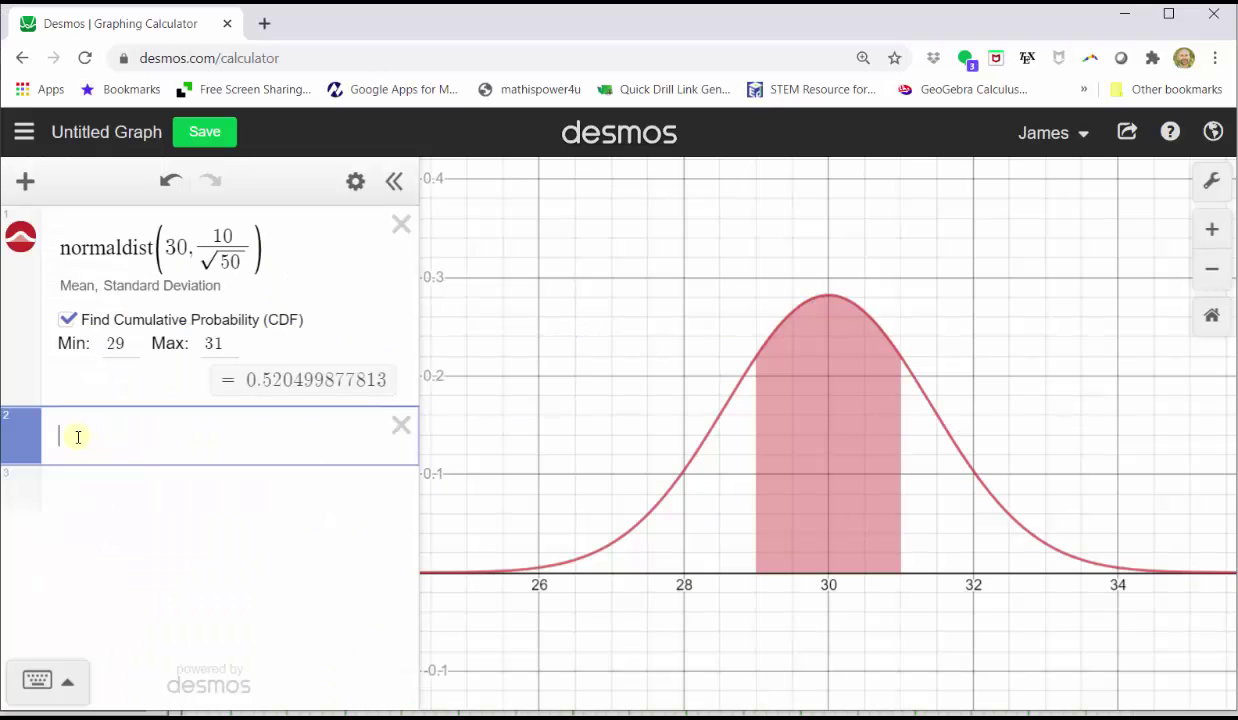
Step: Insert inversecdf with a nested normaldist into line 2
{"action": "left_click", "coordinate": [38, 680]}
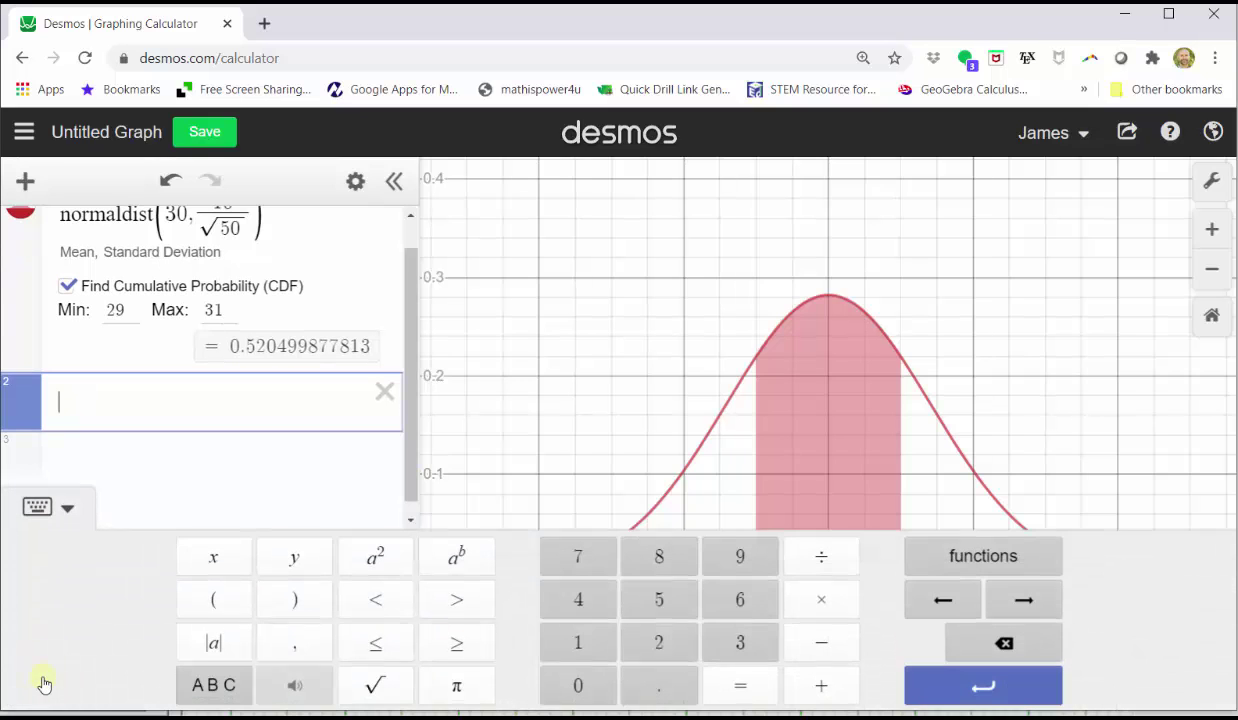
{"action": "left_click", "coordinate": [975, 557]}
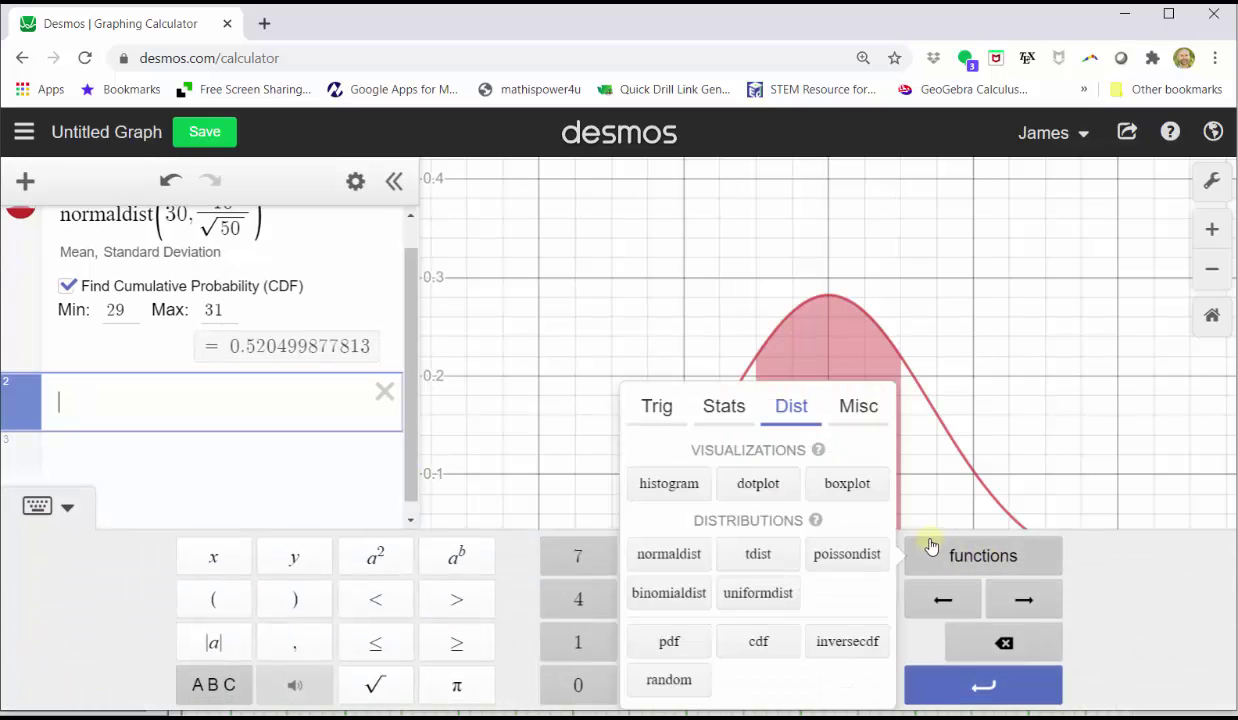
{"action": "left_click", "coordinate": [843, 643]}
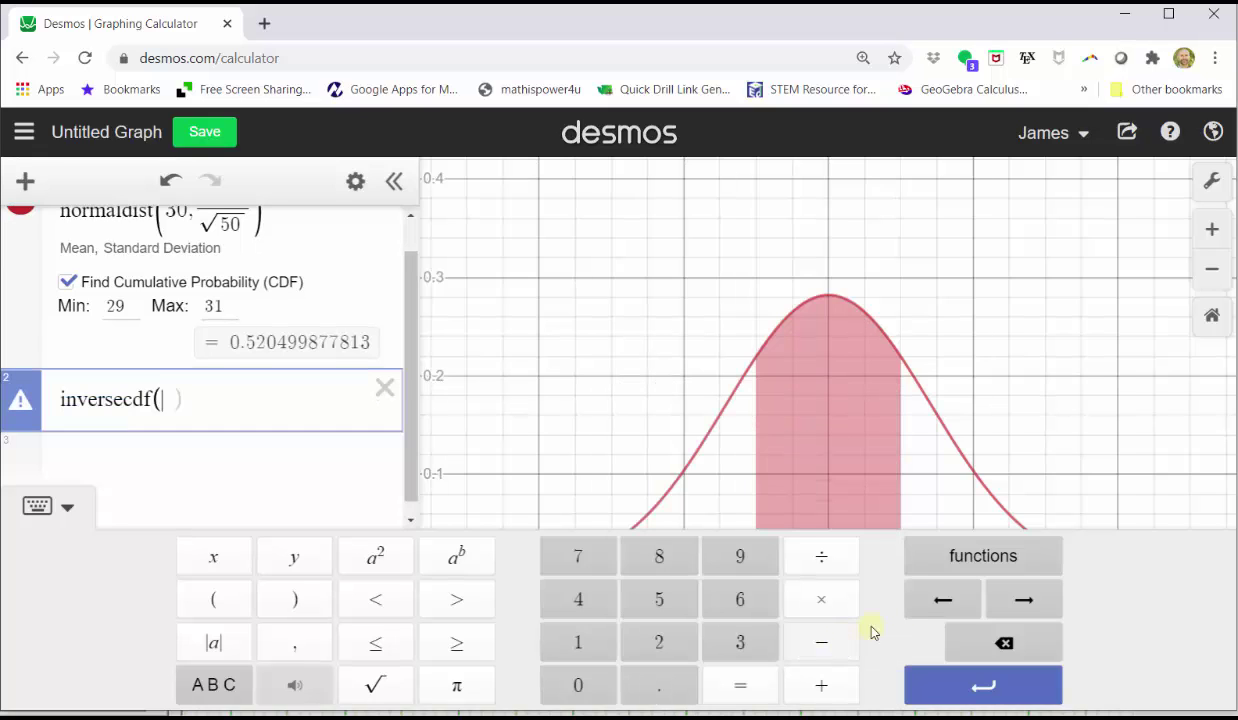
{"action": "left_click", "coordinate": [984, 559]}
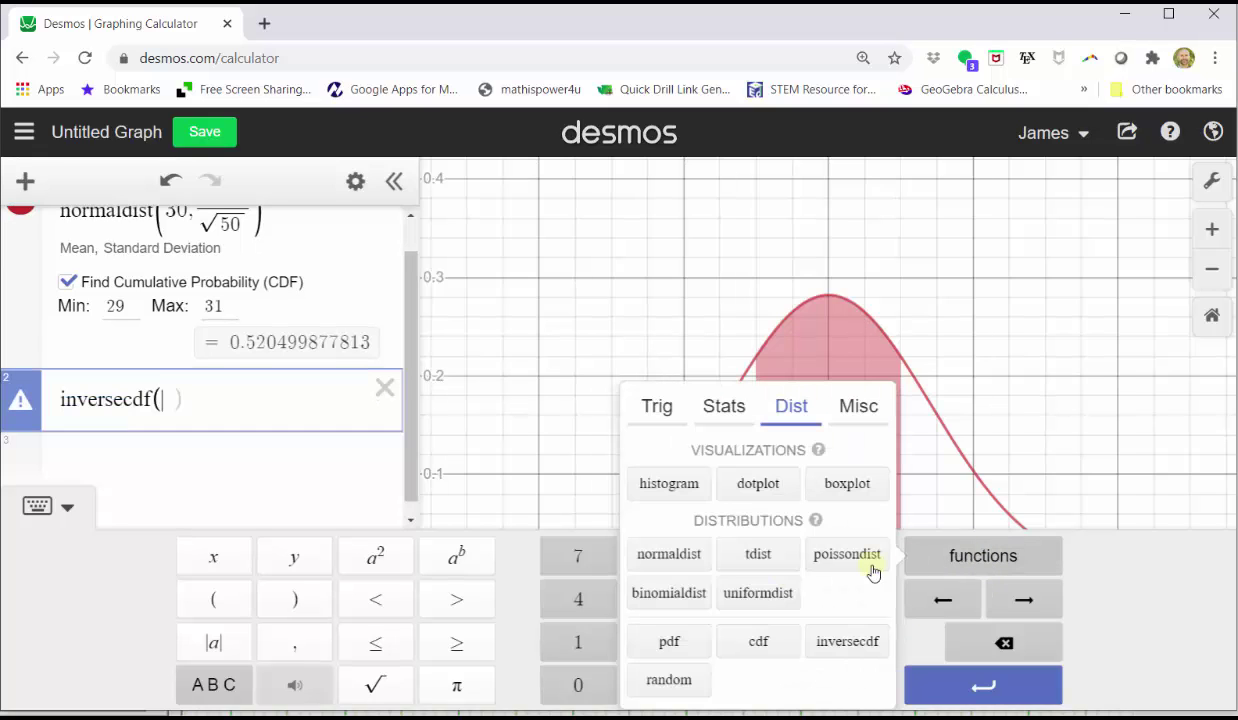
{"action": "left_click", "coordinate": [662, 555]}
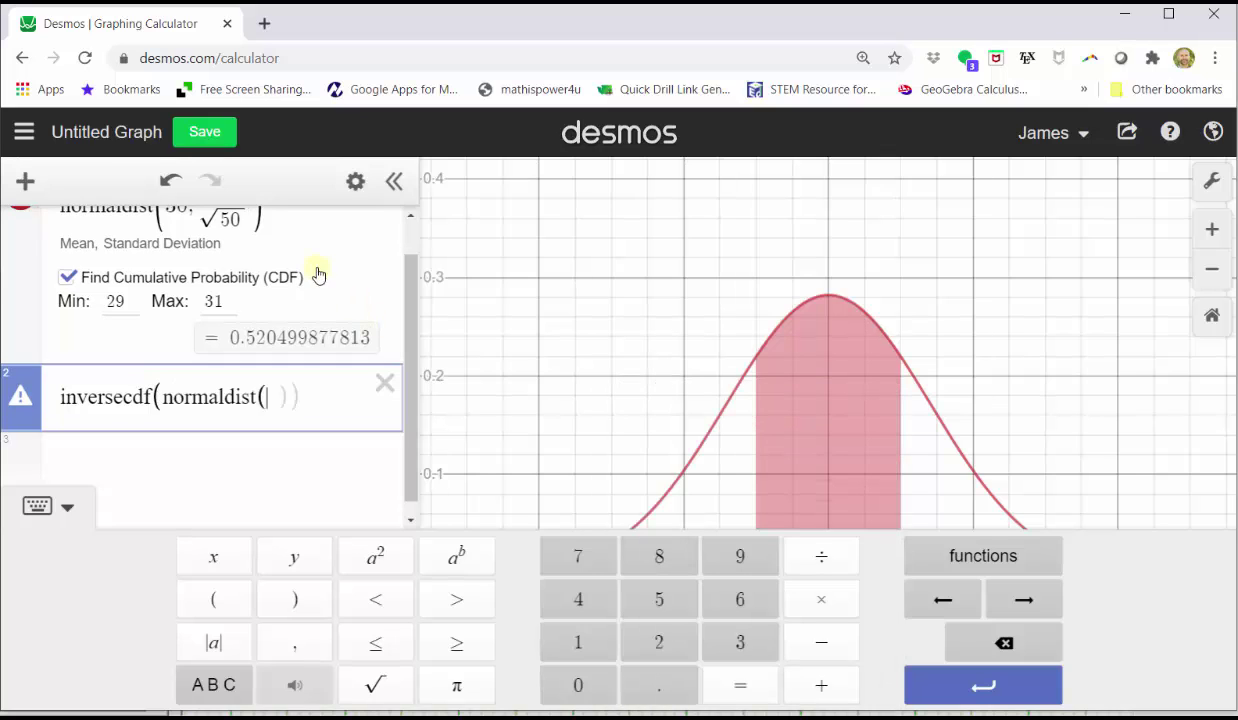
{"action": "left_click_drag", "start_coordinate": [403, 326], "coordinate": [413, 294]}
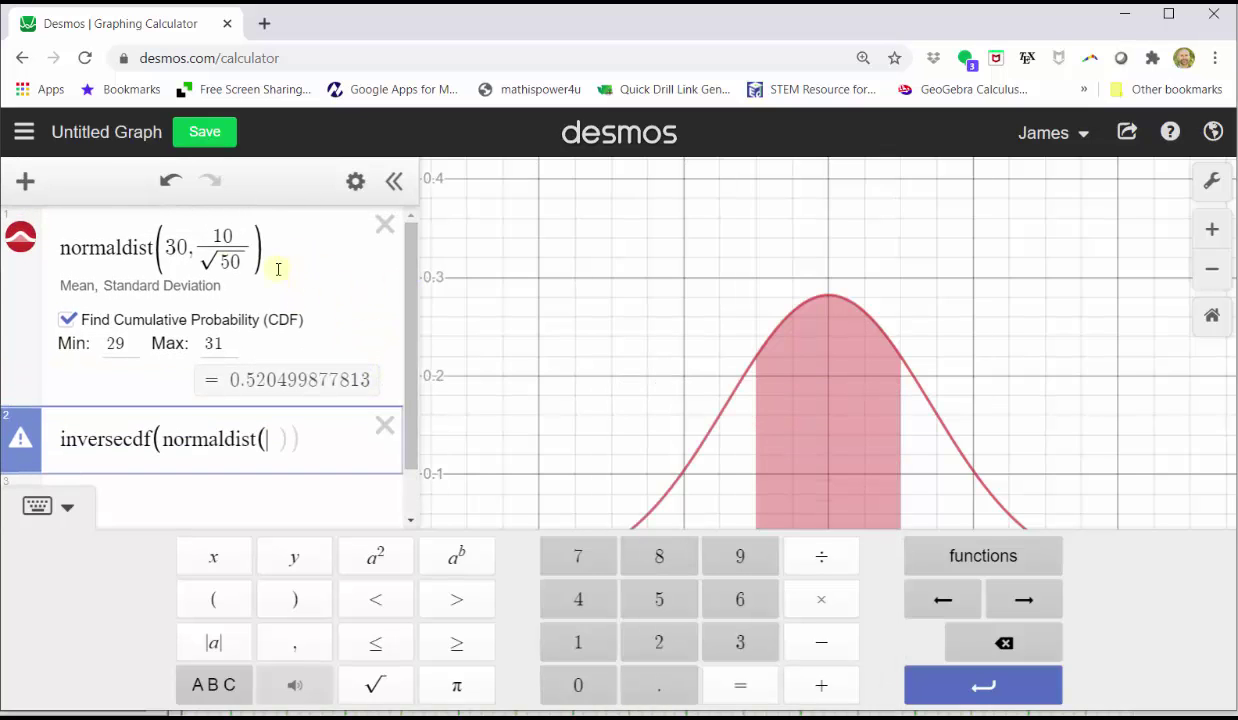
Step: Fill in normaldist's arguments as 30 and 10/√50
{"action": "left_click", "coordinate": [714, 646]}
{"action": "left_click", "coordinate": [579, 682]}
{"action": "left_click", "coordinate": [299, 645]}
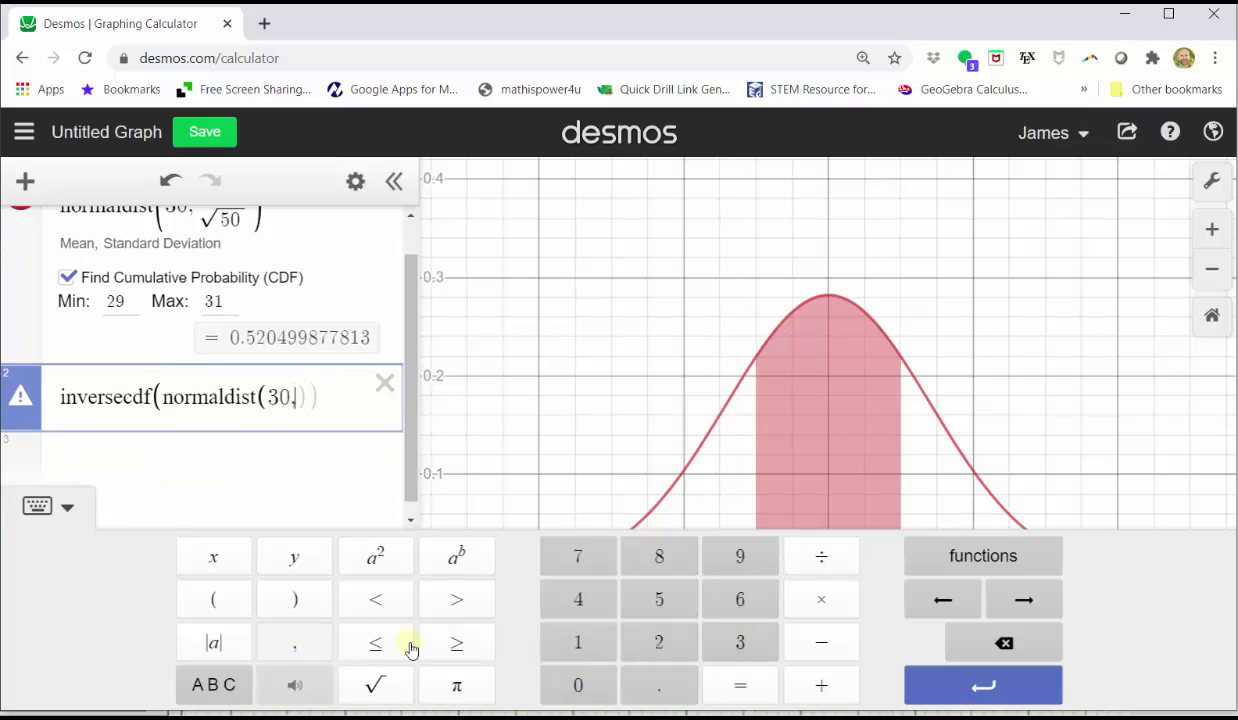
{"action": "left_click", "coordinate": [579, 642]}
{"action": "left_click", "coordinate": [578, 684]}
{"action": "left_click", "coordinate": [801, 562]}
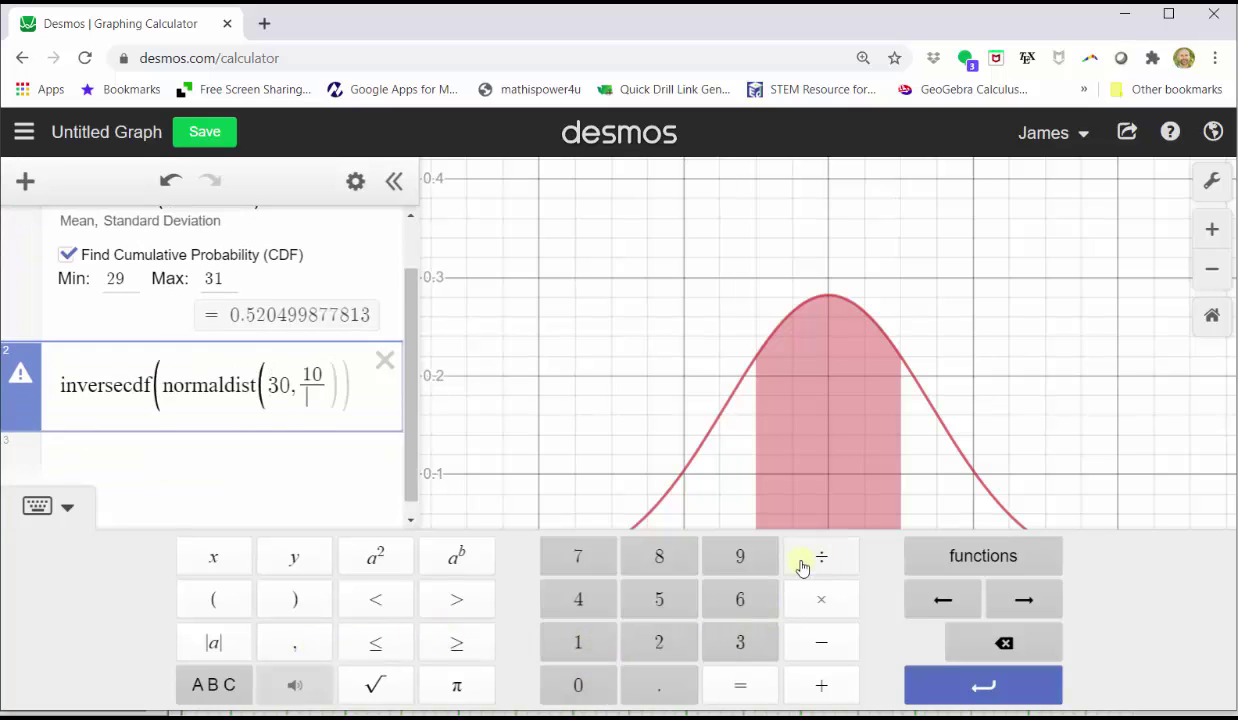
{"action": "left_click", "coordinate": [374, 682]}
{"action": "left_click", "coordinate": [660, 600]}
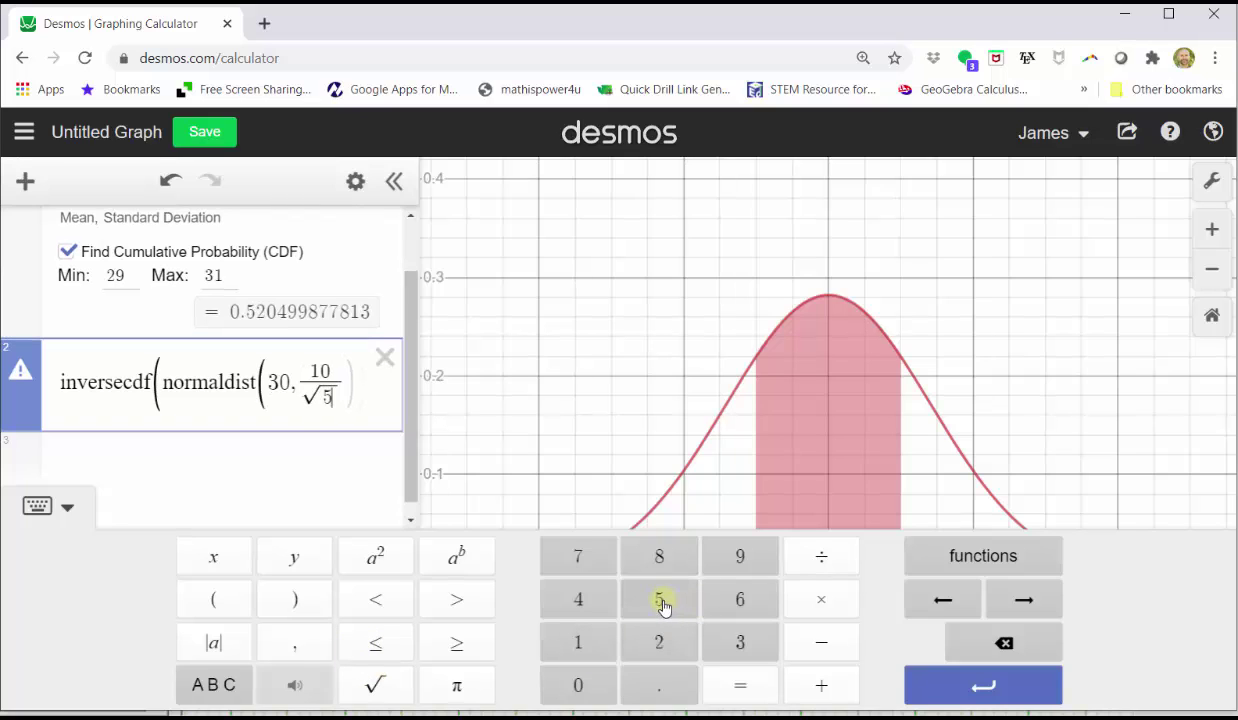
{"action": "left_click", "coordinate": [578, 684]}
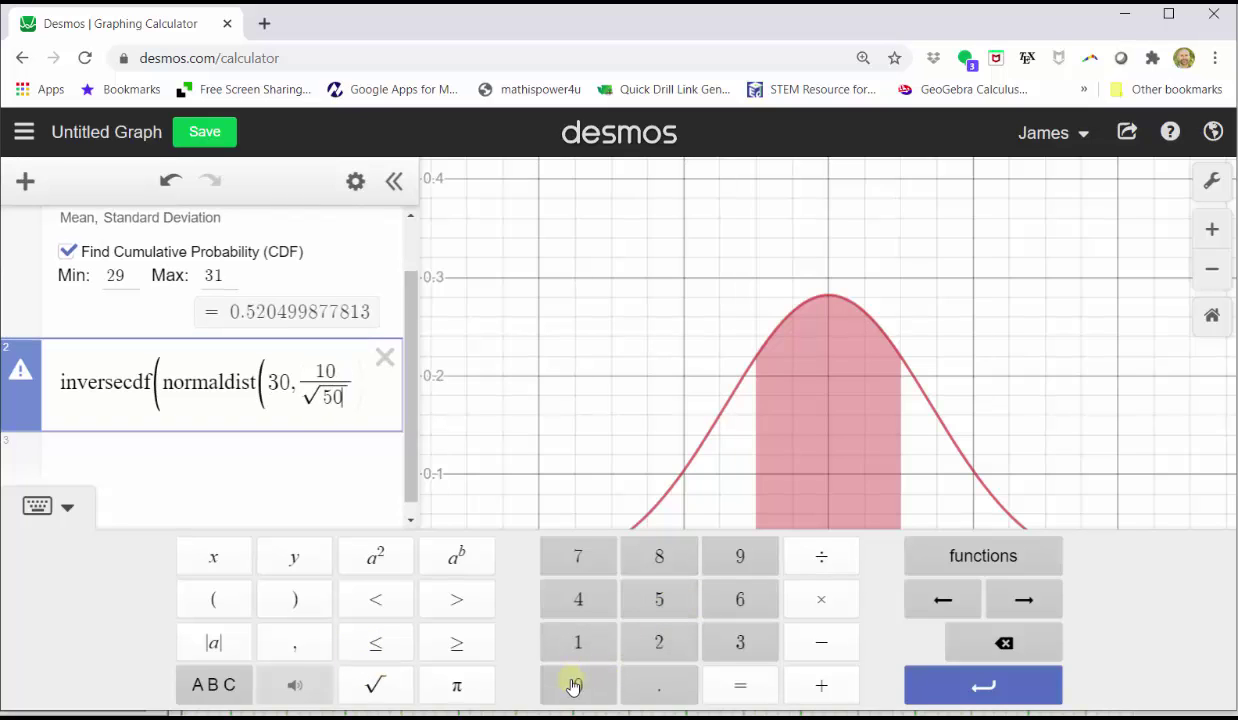
{"action": "left_click", "coordinate": [1025, 599]}
{"action": "left_click", "coordinate": [1012, 601]}
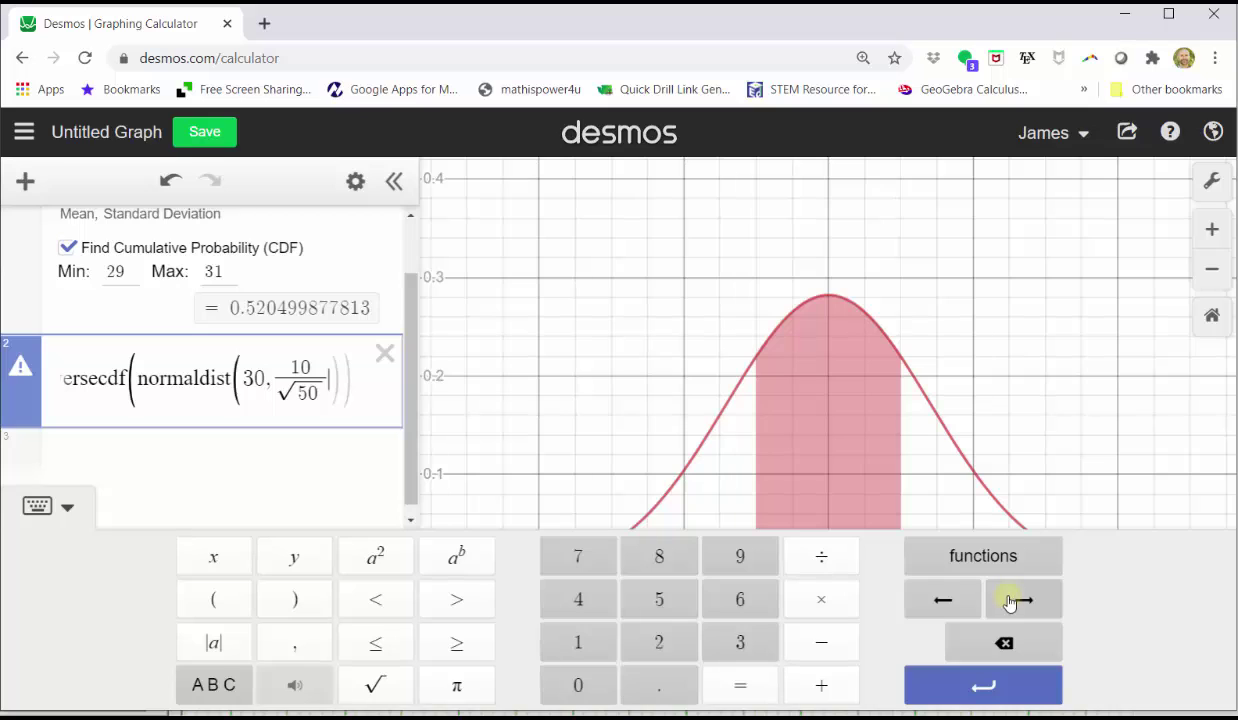
{"action": "left_click", "coordinate": [300, 601]}
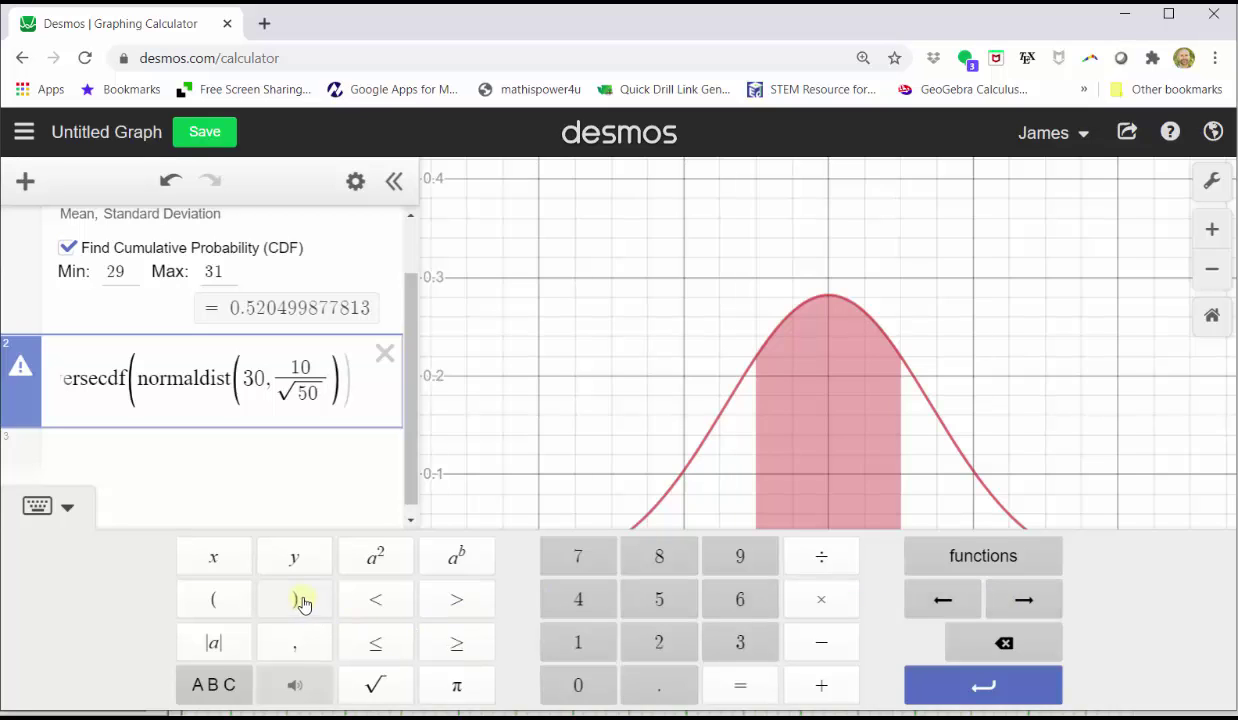
Step: Add 0.7 as the probability argument, returning 30.7416143172
{"action": "left_click", "coordinate": [331, 650]}
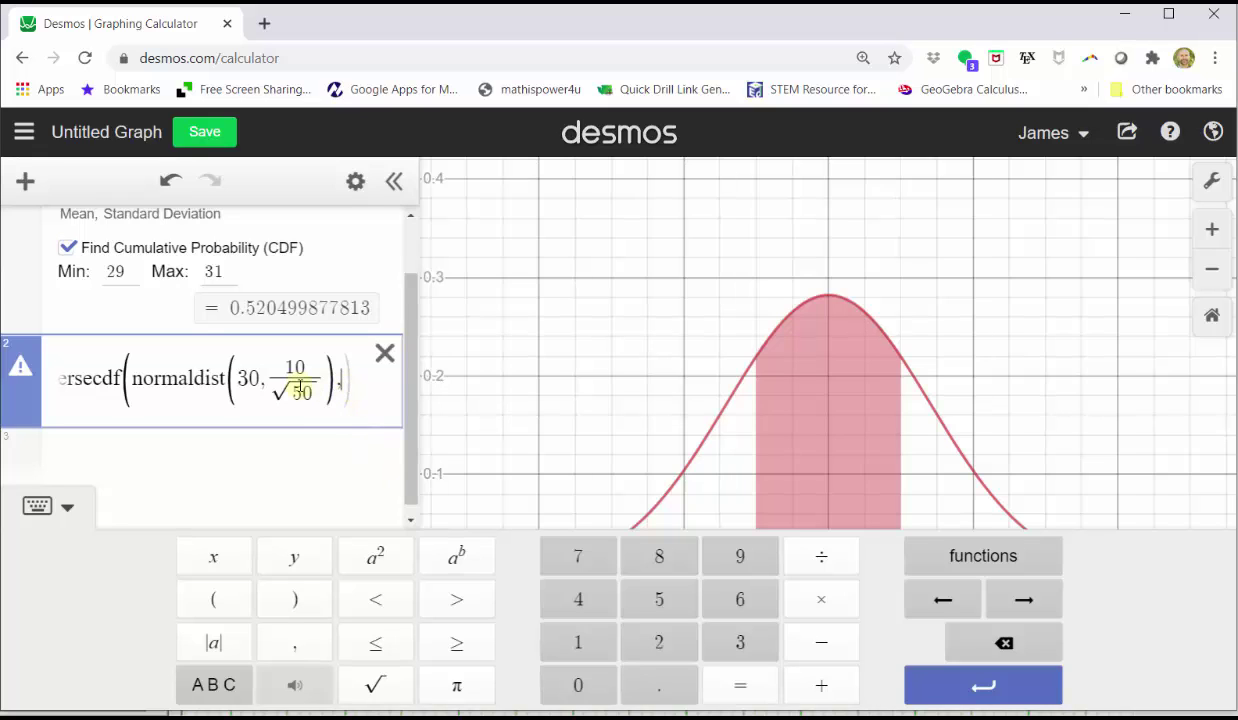
{"action": "left_click", "coordinate": [576, 678]}
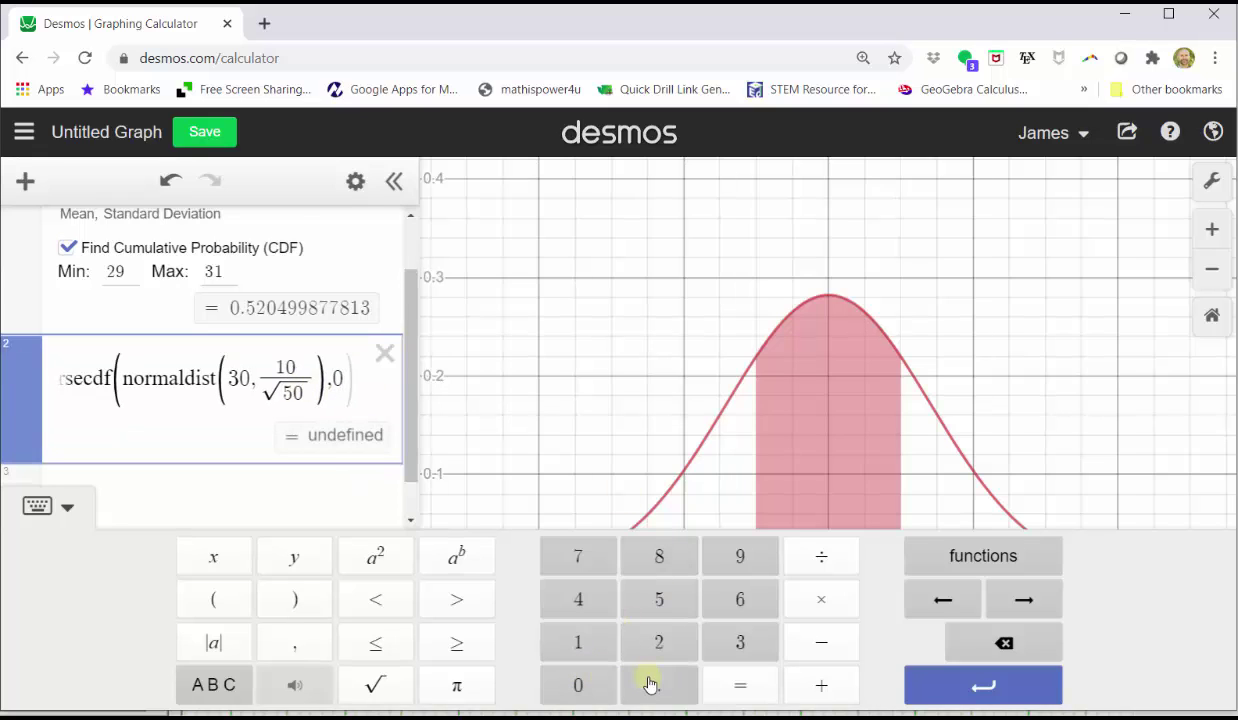
{"action": "left_click", "coordinate": [633, 686]}
{"action": "left_click", "coordinate": [577, 560]}
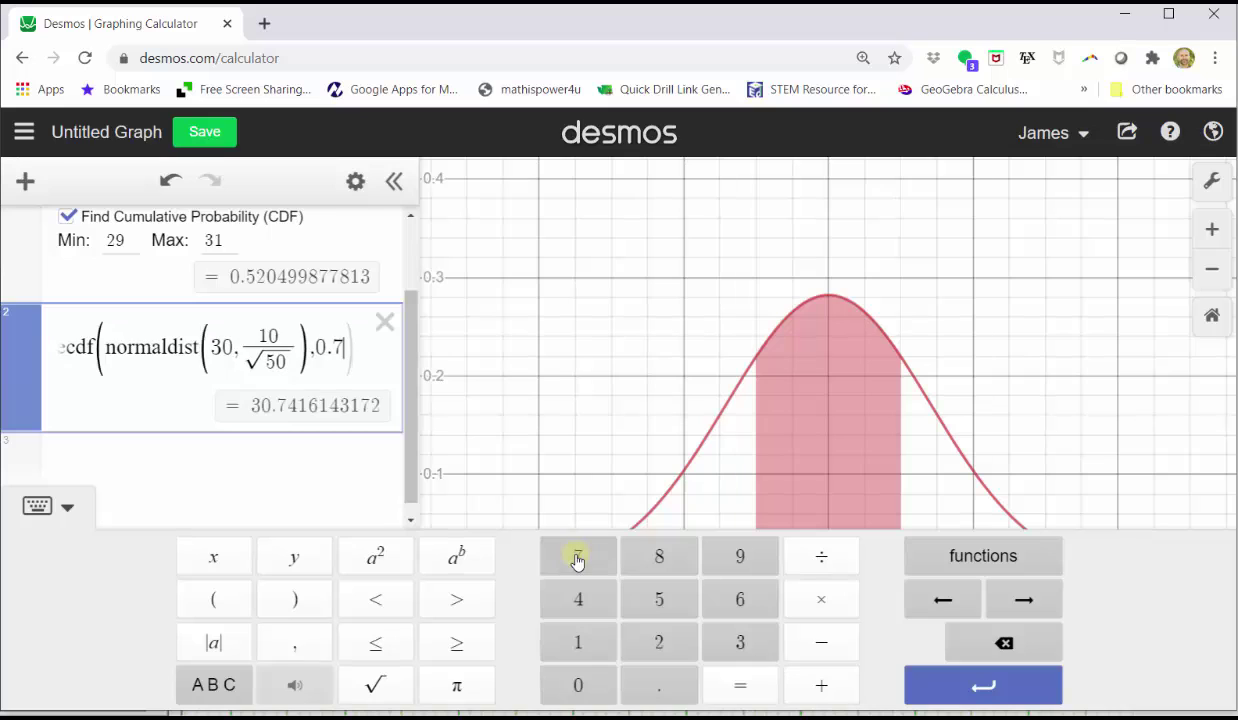
{"action": "left_click", "coordinate": [981, 680]}
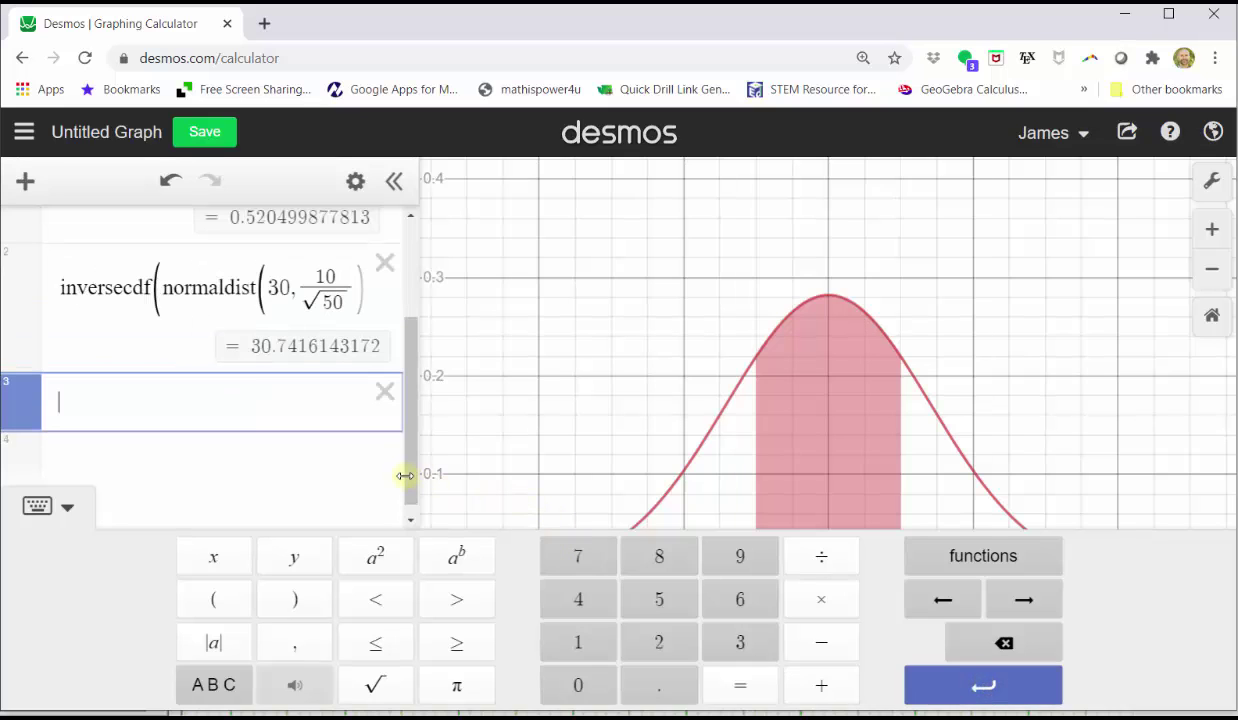
Step: Clear the Min of expression 1's CDF so it starts at −∞
{"action": "left_click_drag", "start_coordinate": [406, 474], "coordinate": [420, 386]}
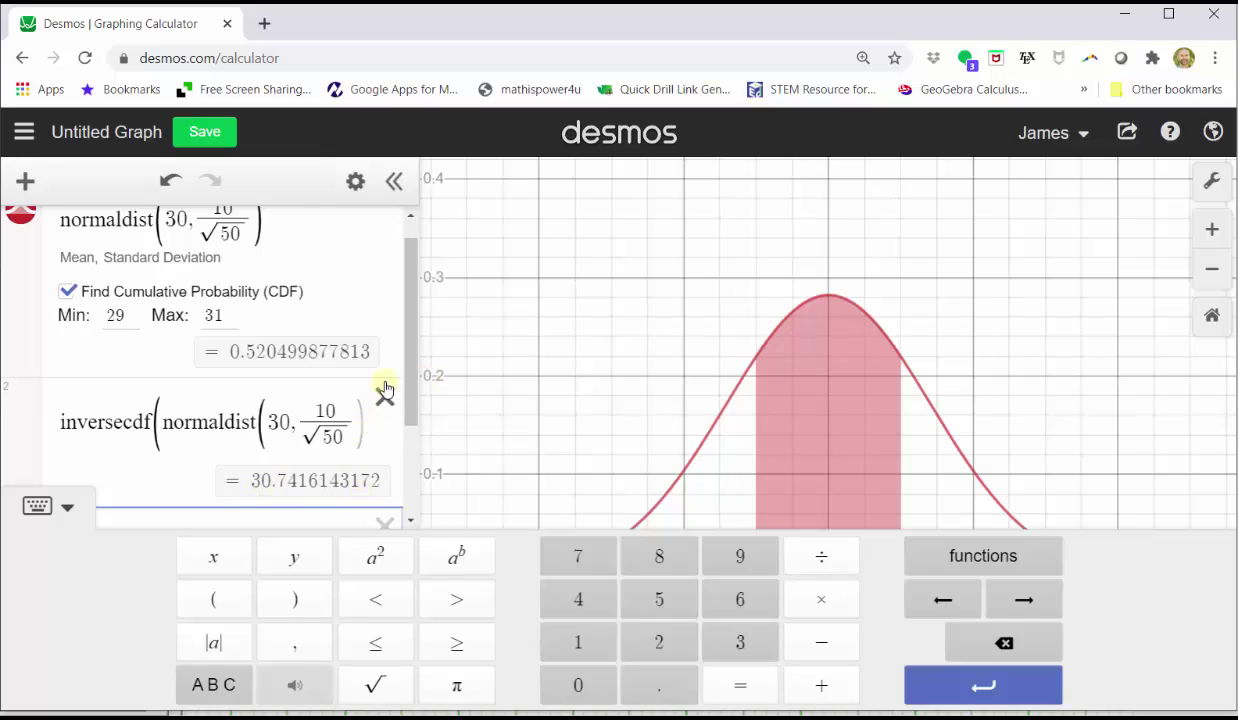
{"action": "left_click_drag", "start_coordinate": [410, 384], "coordinate": [423, 348]}
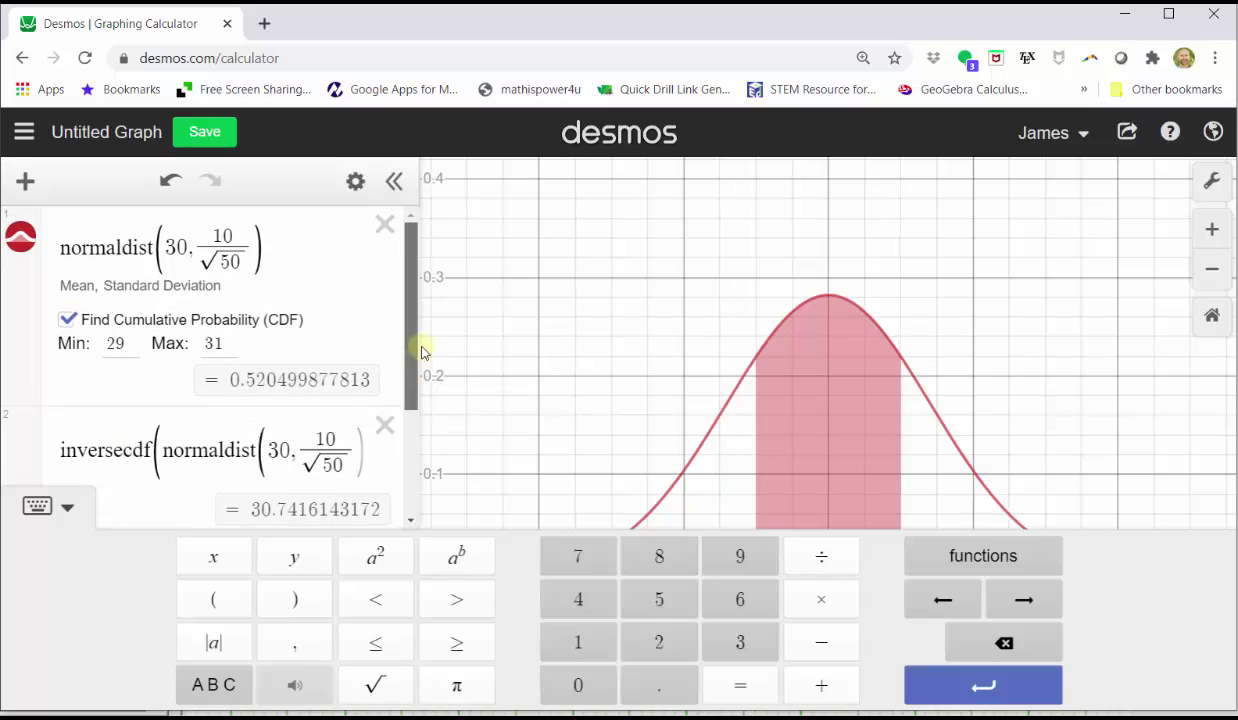
{"action": "double_click", "coordinate": [120, 343]}
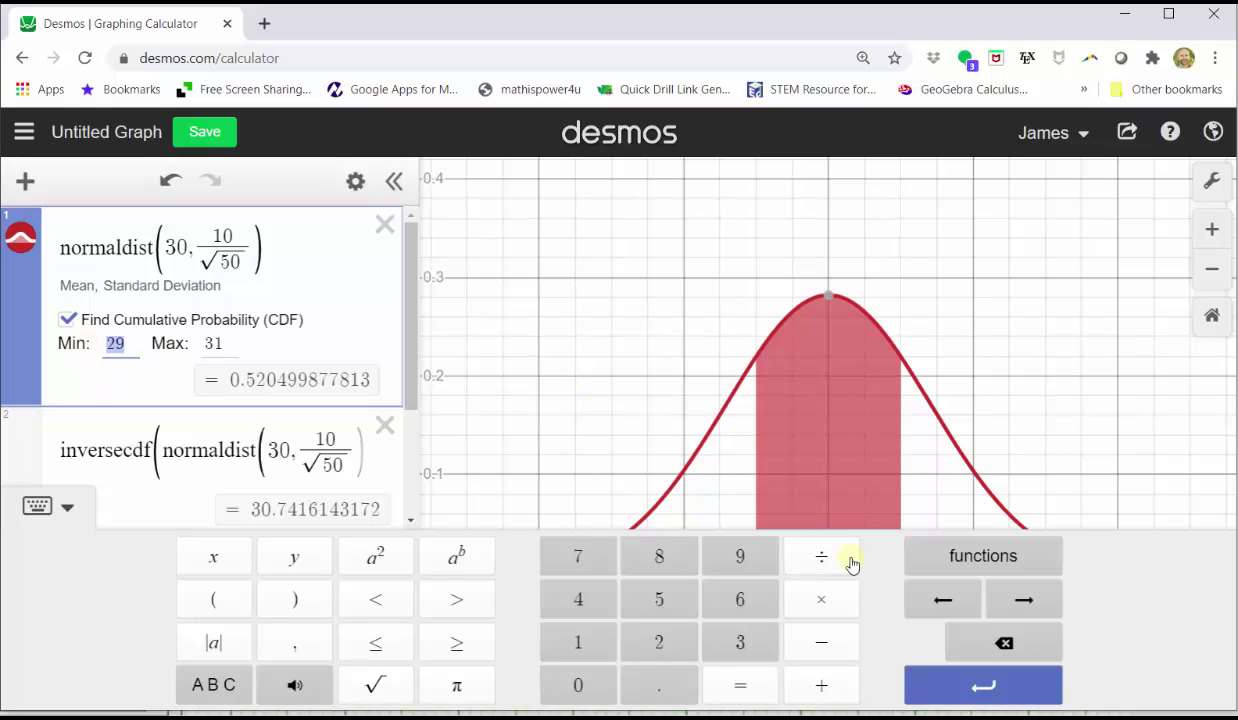
{"action": "left_click", "coordinate": [988, 641]}
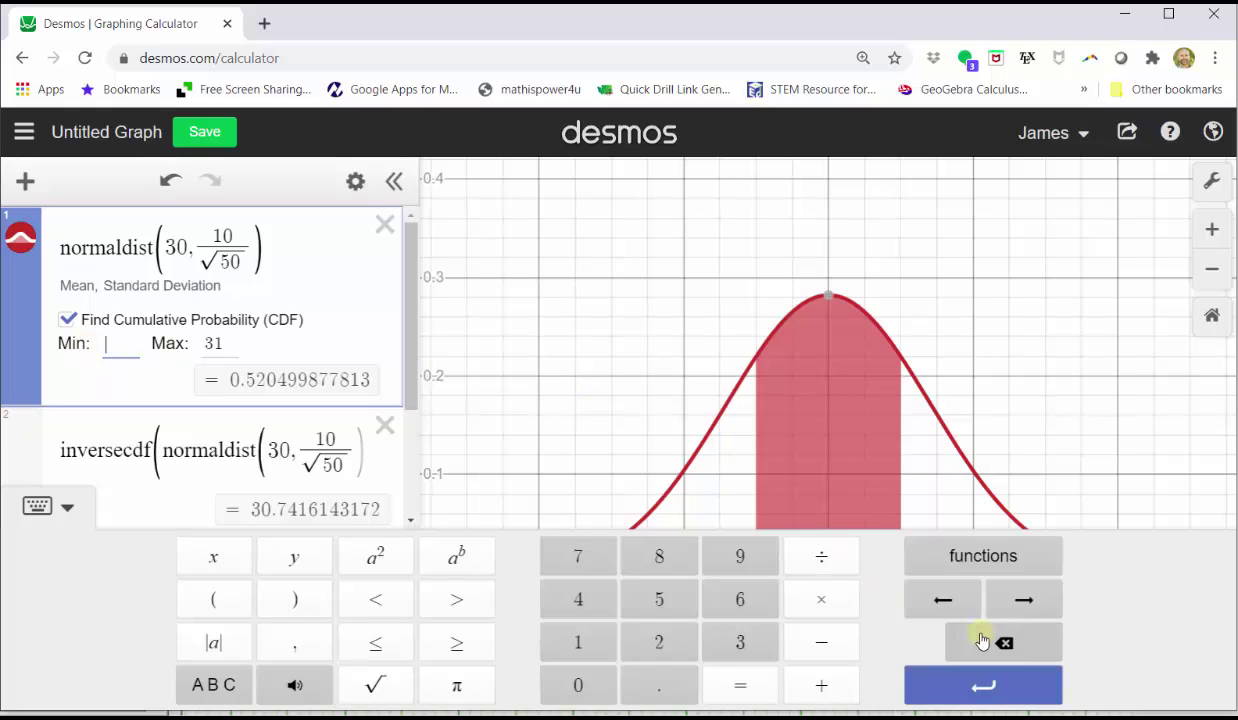
Step: Set the CDF Max to 30.74, giving 0.699602992021, and hide the keypad
{"action": "left_click", "coordinate": [205, 344]}
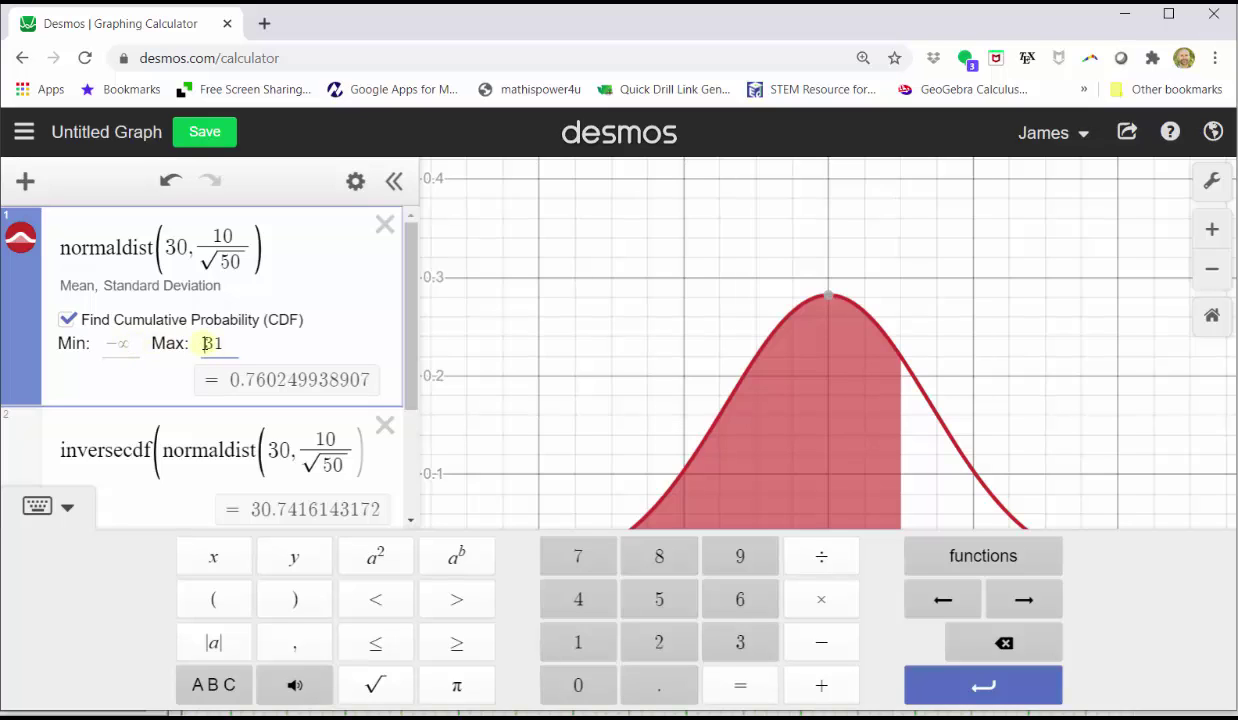
{"action": "left_click_drag", "start_coordinate": [206, 343], "coordinate": [230, 343]}
{"action": "mouse_move", "coordinate": [406, 312]}
{"action": "left_mouse_down"}
{"action": "mouse_move", "coordinate": [410, 338]}
{"action": "mouse_move", "coordinate": [414, 320]}
{"action": "left_mouse_up"}
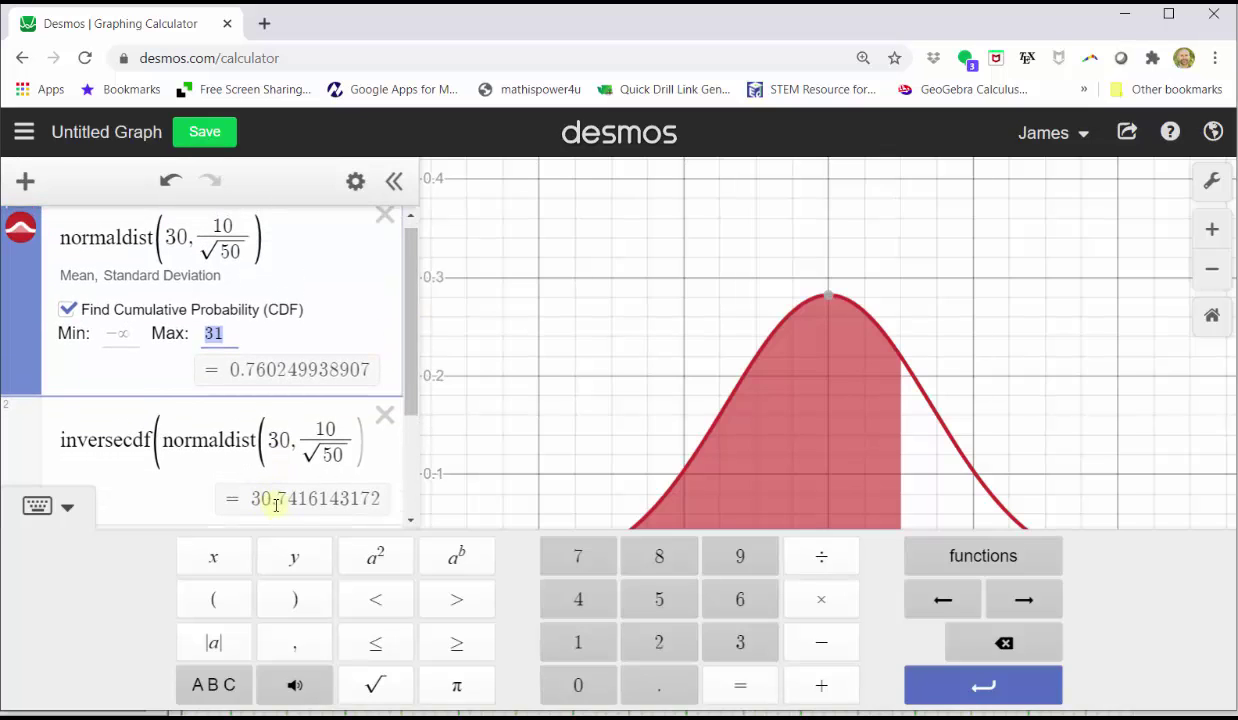
{"action": "left_click", "coordinate": [723, 641]}
{"action": "left_click", "coordinate": [600, 680]}
{"action": "left_click", "coordinate": [648, 686]}
{"action": "left_click", "coordinate": [578, 556]}
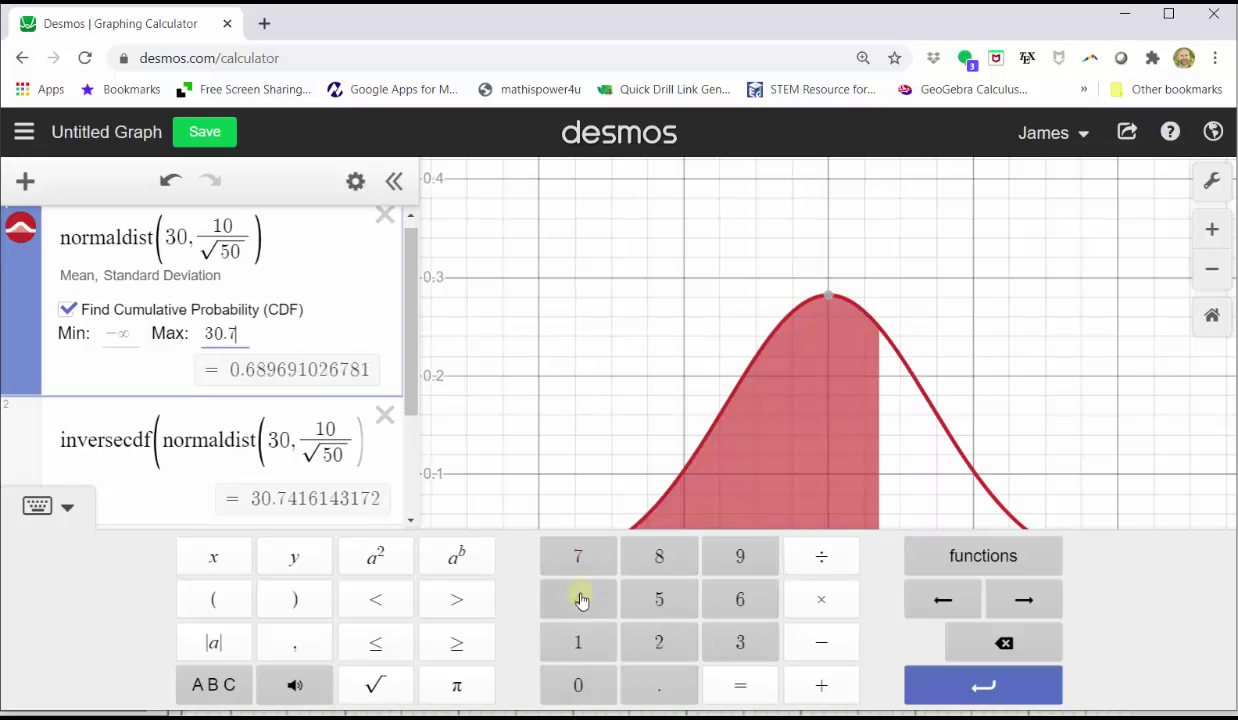
{"action": "left_click", "coordinate": [580, 600]}
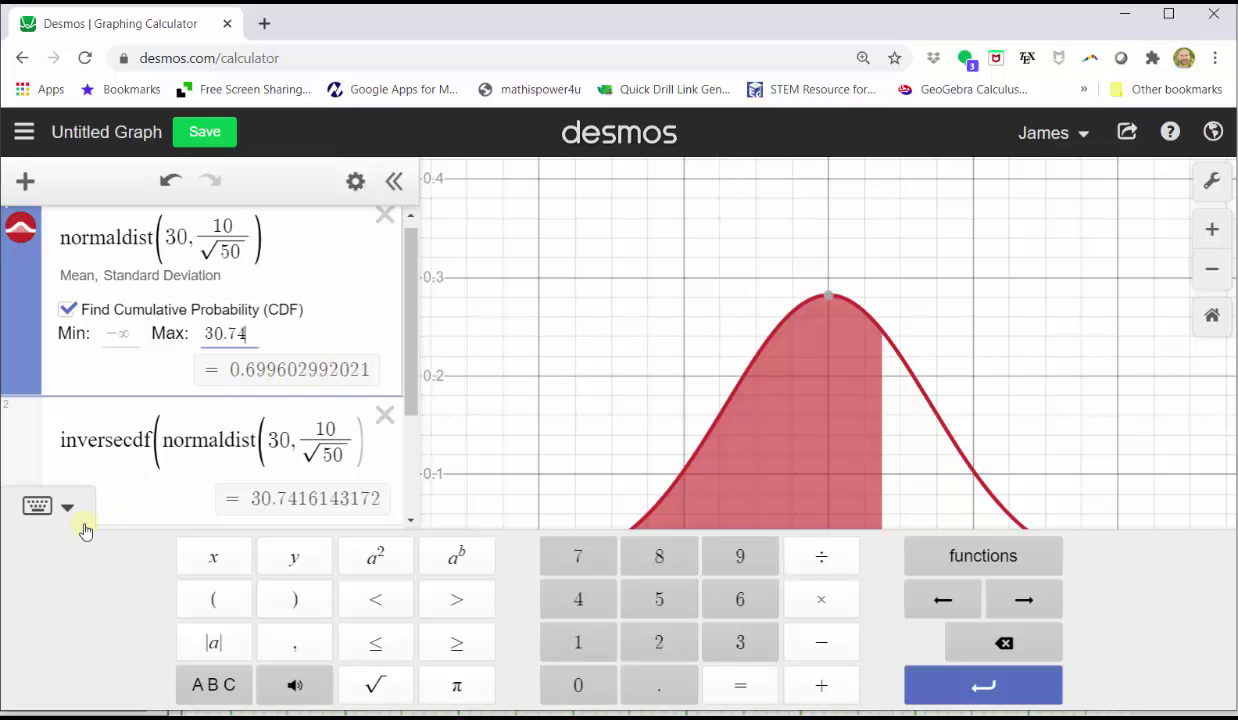
{"action": "left_click", "coordinate": [37, 505]}
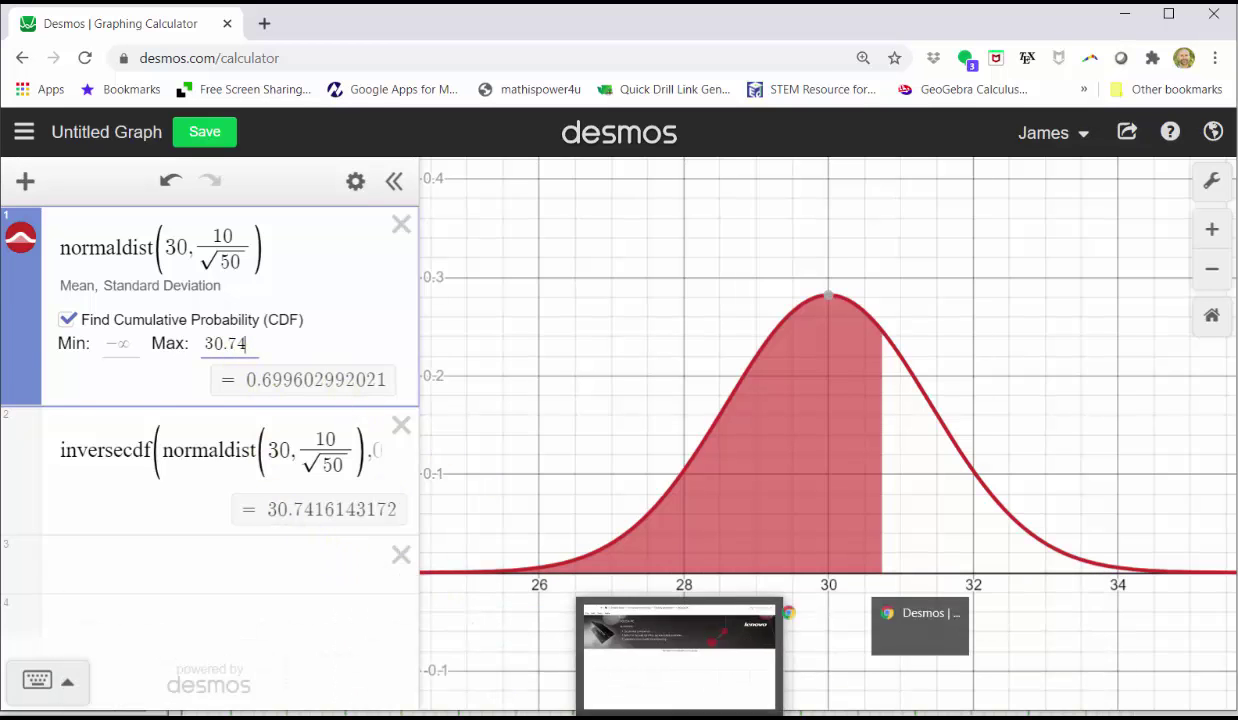
Step: Write 'The 70th percentile is 30.7 years.' below P(x̄ < k) = 0.7
{"action": "left_click", "coordinate": [775, 716]}
{"action": "mouse_move", "coordinate": [524, 612]}
{"action": "left_mouse_down"}
{"action": "mouse_move", "coordinate": [594, 591]}
{"action": "mouse_move", "coordinate": [582, 589]}
{"action": "mouse_move", "coordinate": [606, 601]}
{"action": "mouse_move", "coordinate": [624, 578]}
{"action": "mouse_move", "coordinate": [786, 594]}
{"action": "mouse_move", "coordinate": [791, 581]}
{"action": "mouse_move", "coordinate": [850, 577]}
{"action": "mouse_move", "coordinate": [907, 602]}
{"action": "left_mouse_up"}
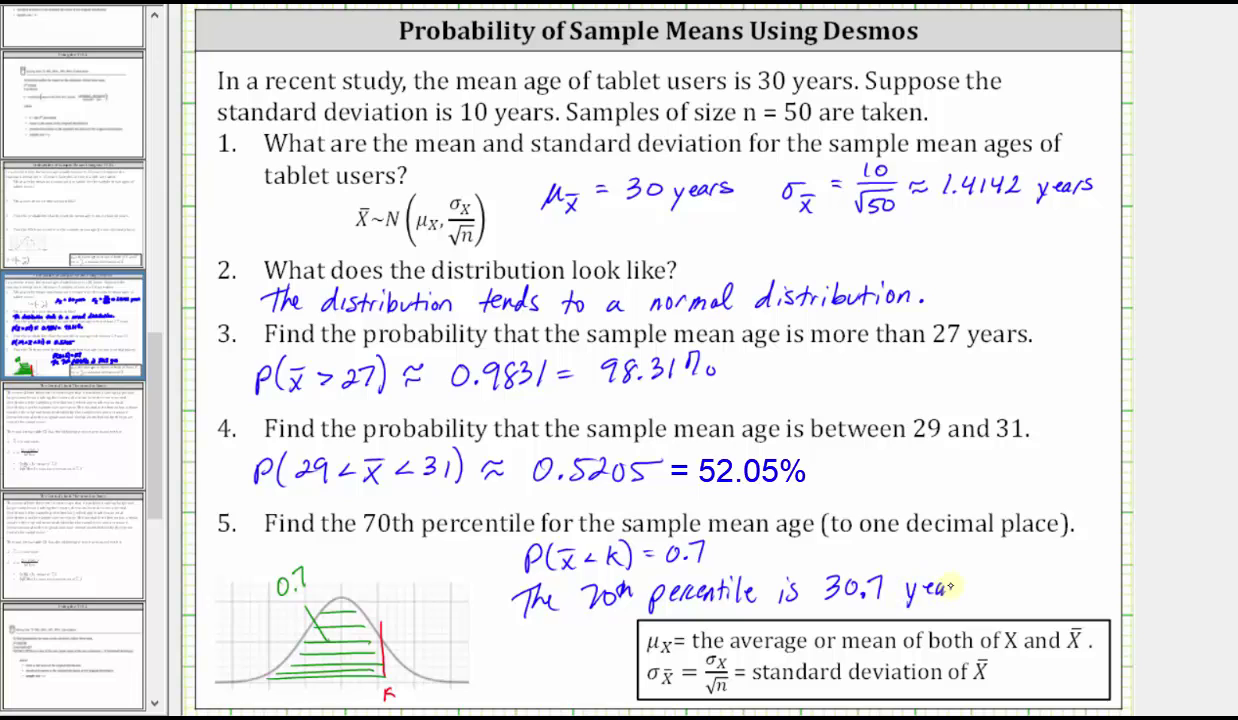